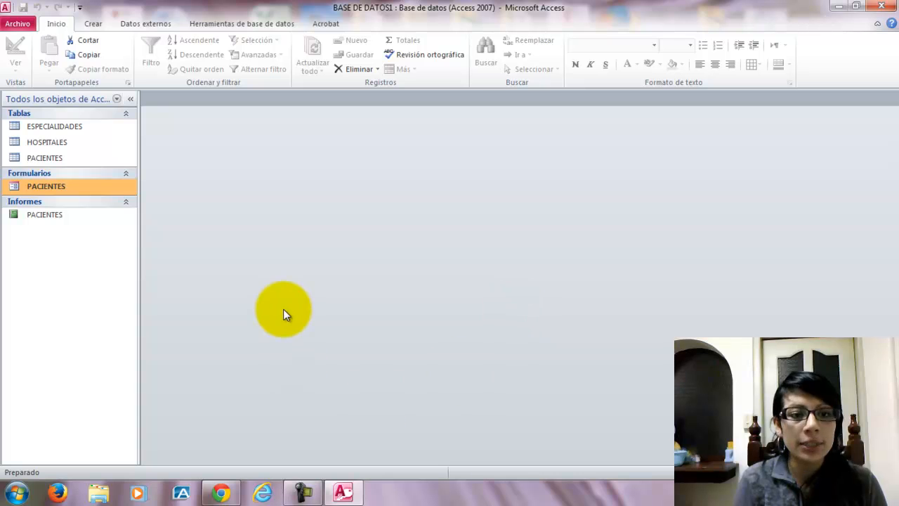
# Open the PACIENTES form and switch it to design mode from the Visual Basic editor
pyautogui.click(211, 25)
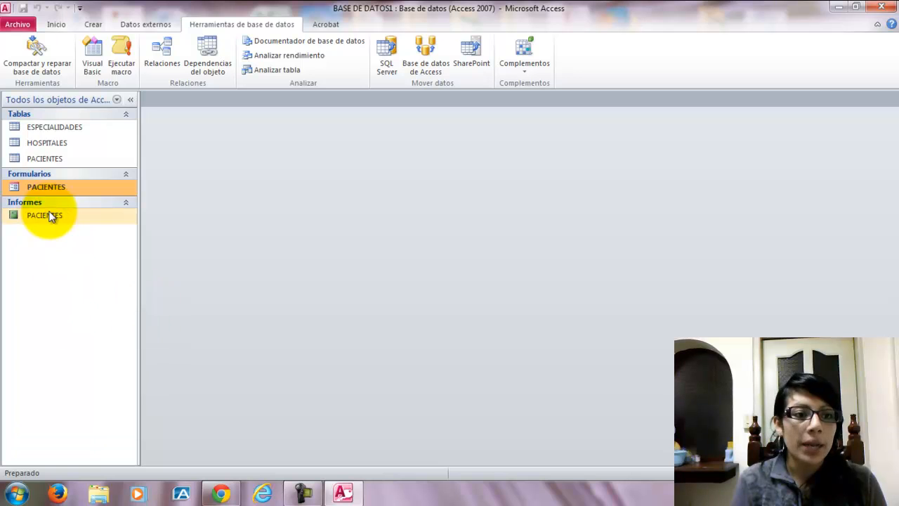
pyautogui.click(71, 191)
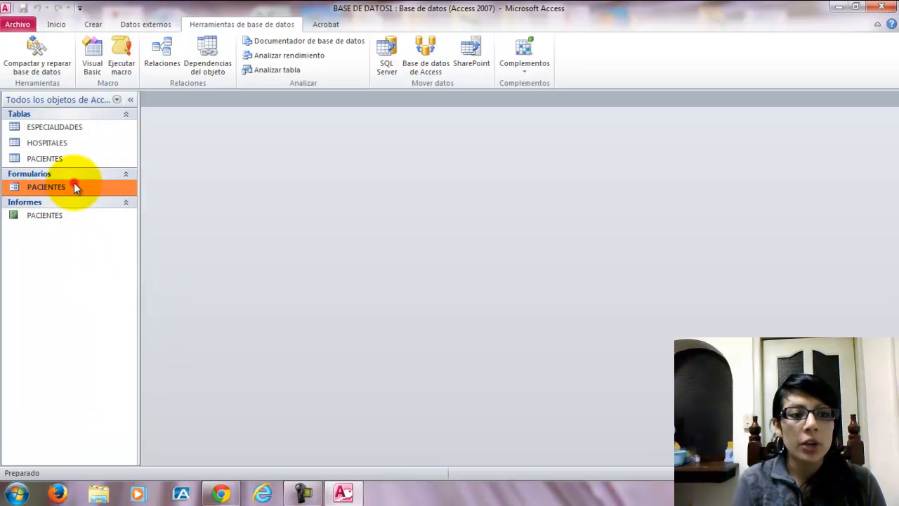
pyautogui.doubleClick(75, 186)
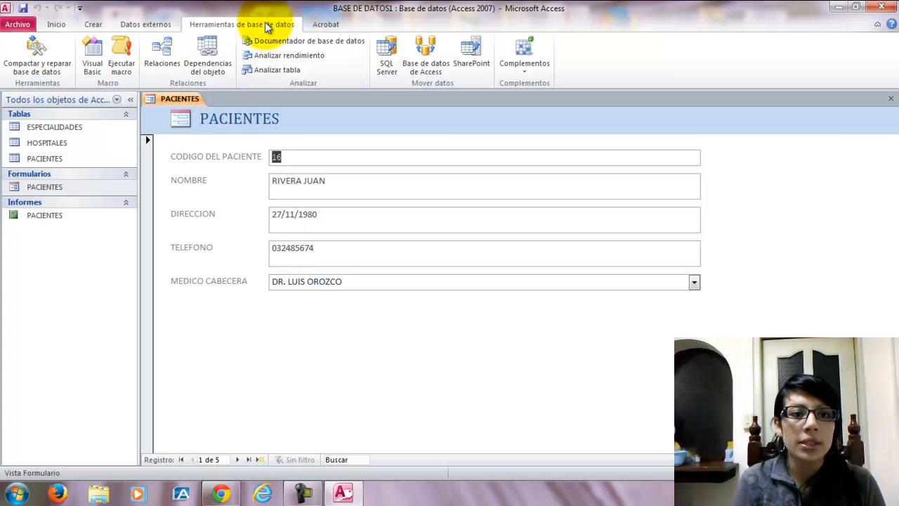
pyautogui.click(94, 74)
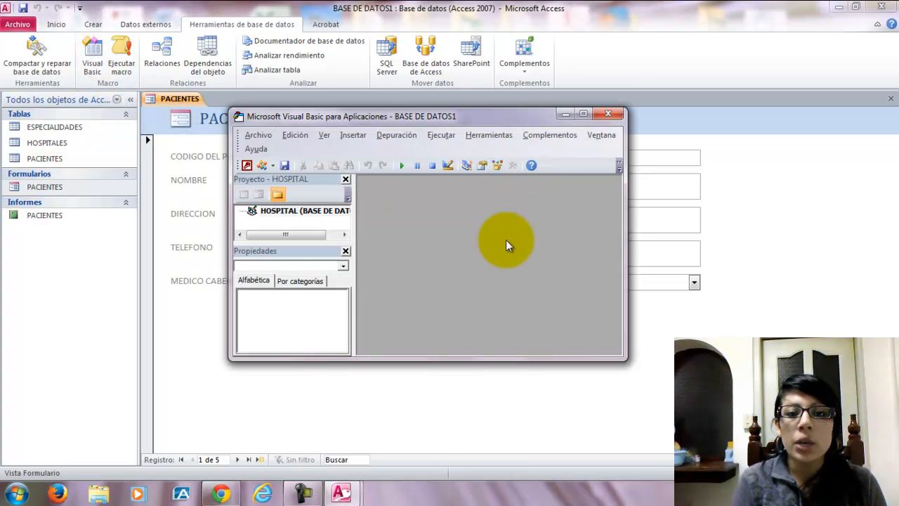
pyautogui.click(448, 135)
pyautogui.click(470, 198)
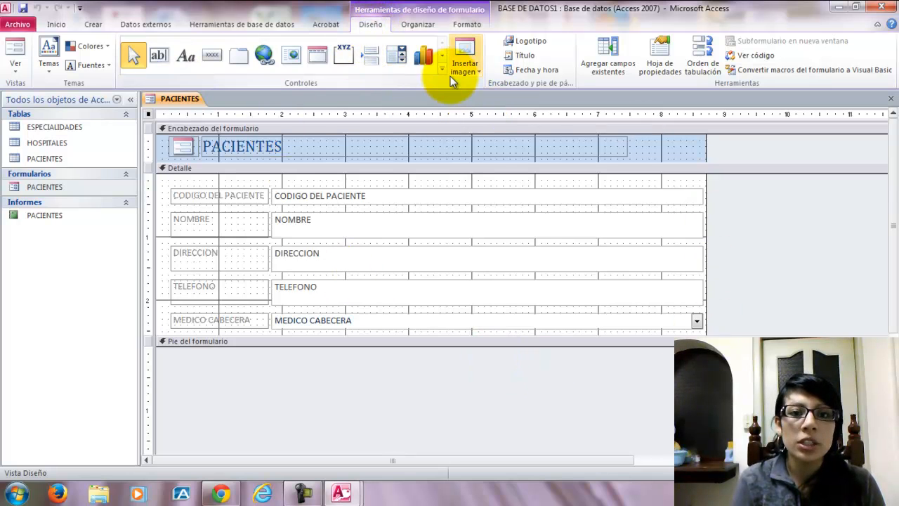
# Draw a command button in the form header beside the PACIENTES title, with the report operation Abrir informe for the PACIENTES report
pyautogui.click(211, 57)
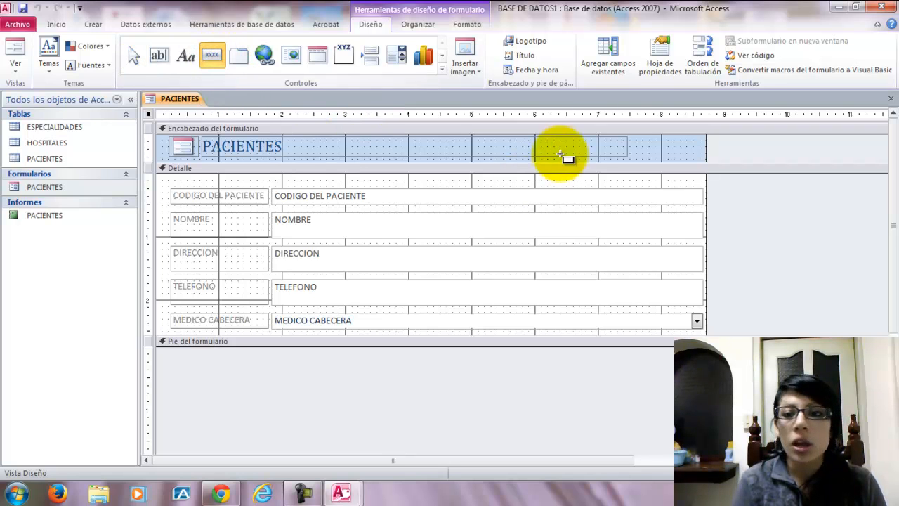
pyautogui.moveTo(637, 142); pyautogui.dragTo(699, 154)
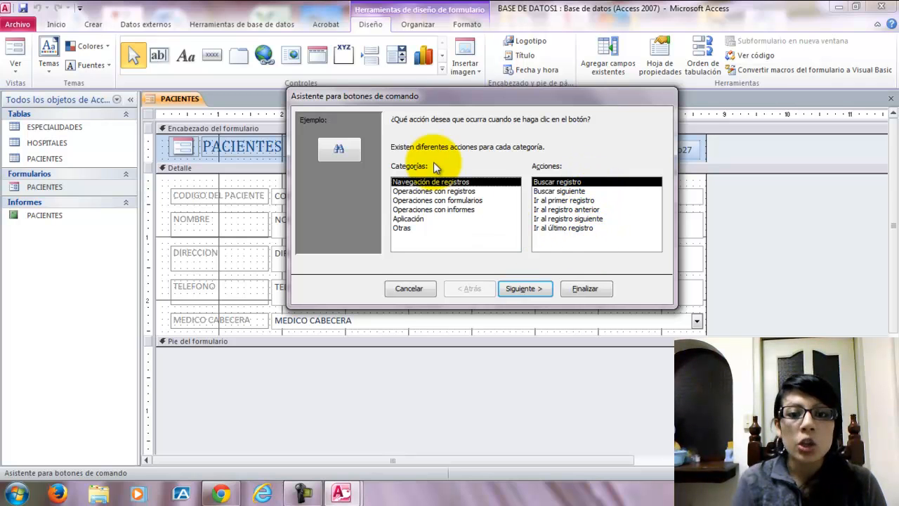
pyautogui.click(433, 210)
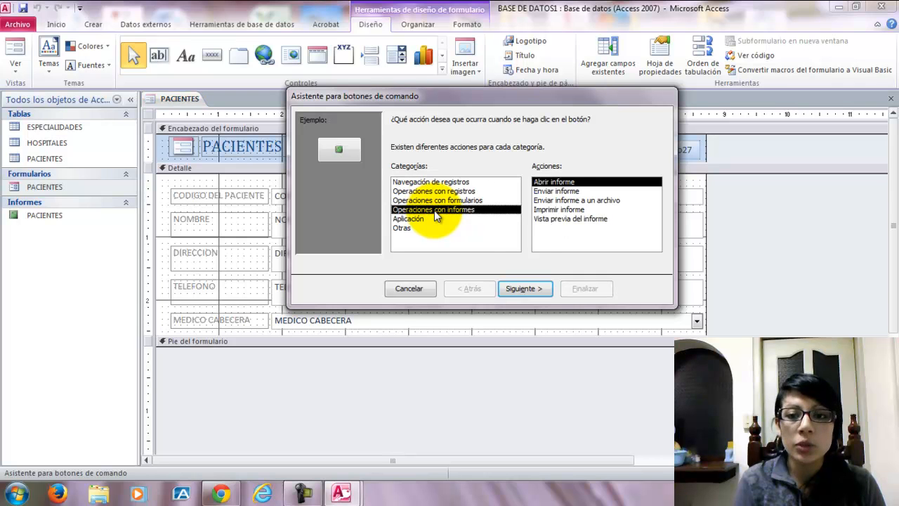
pyautogui.click(519, 288)
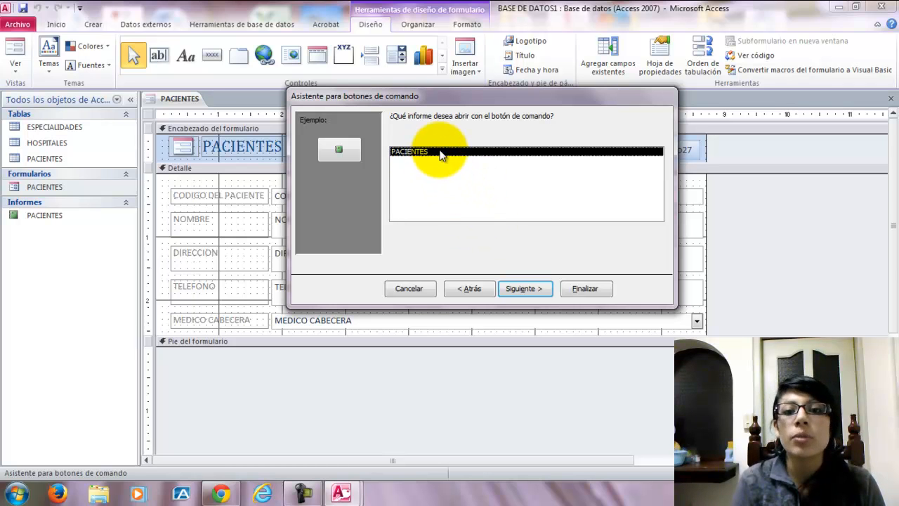
pyautogui.click(531, 290)
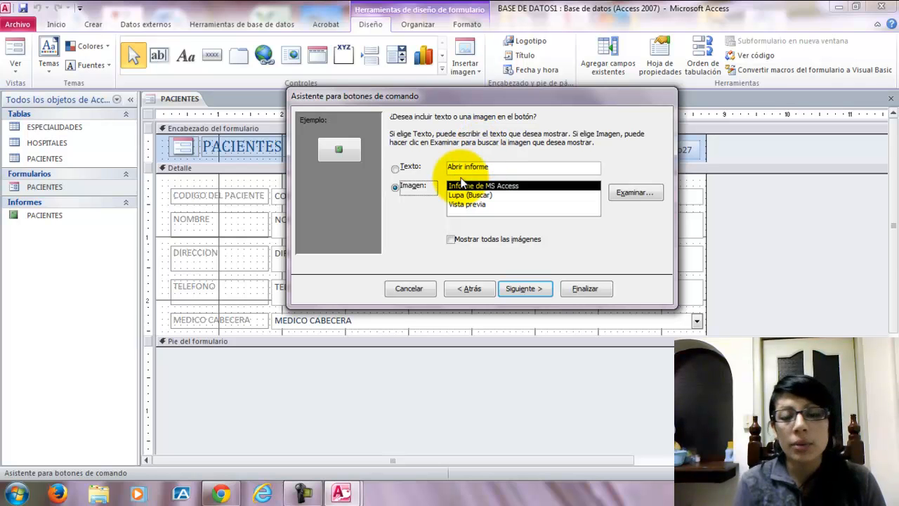
# Show the text "Abrir informe" on the button, name it informe, and close the form saving its design changes
pyautogui.click(396, 170)
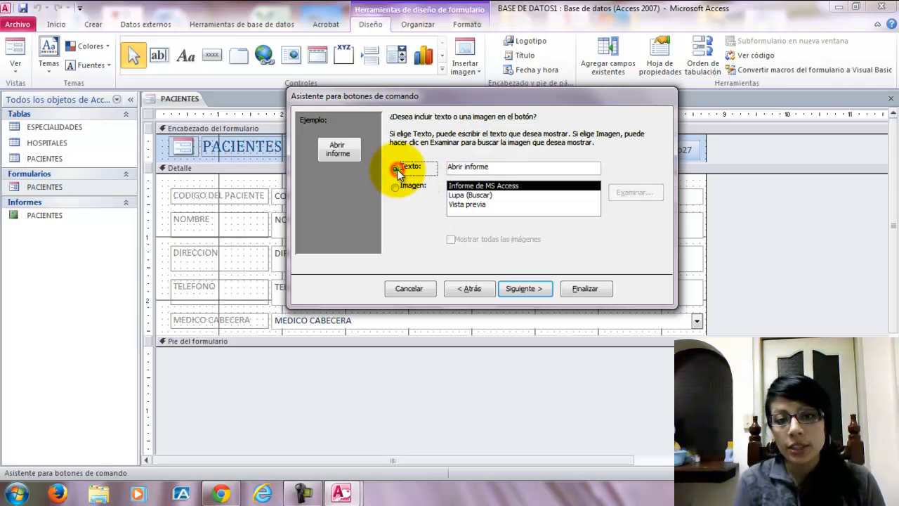
pyautogui.click(541, 287)
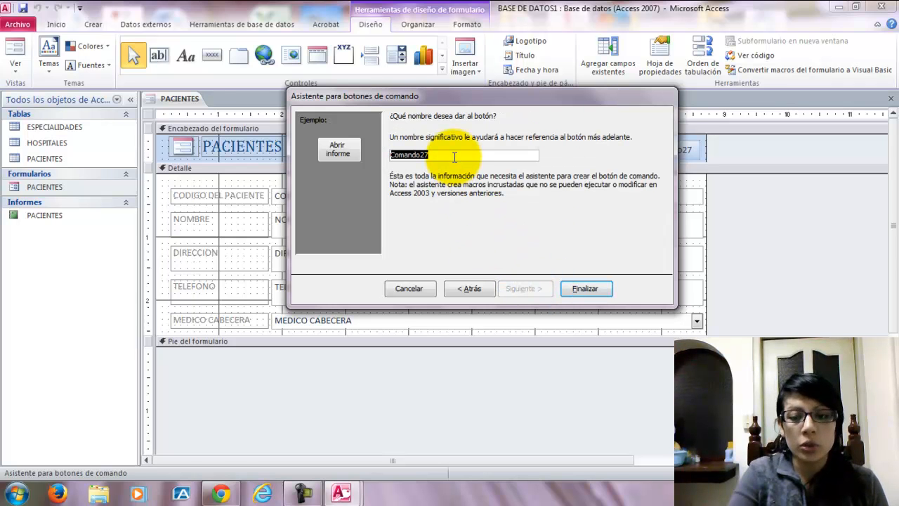
pyautogui.press('BackSpace')
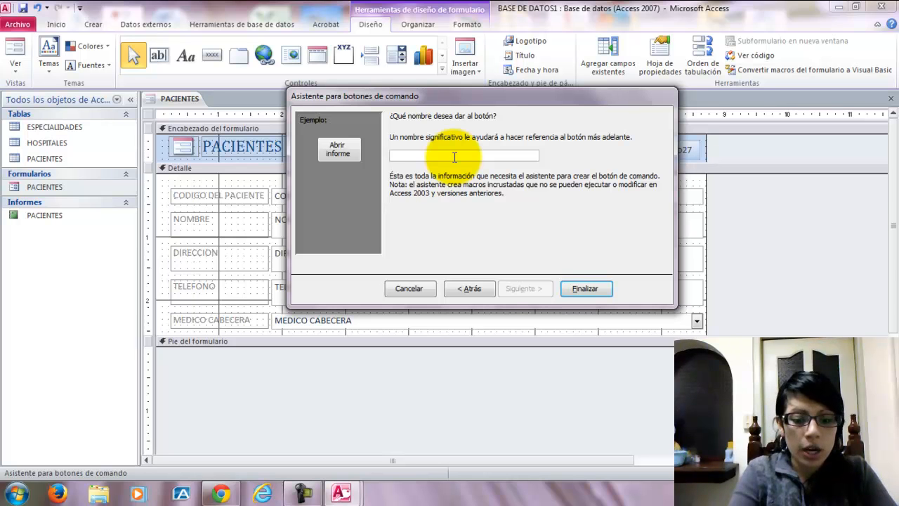
pyautogui.write('informe')
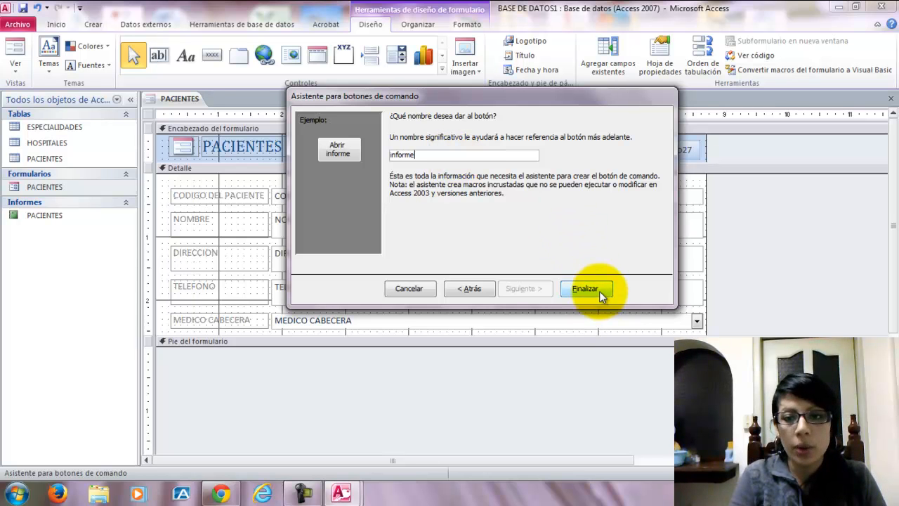
pyautogui.click(597, 289)
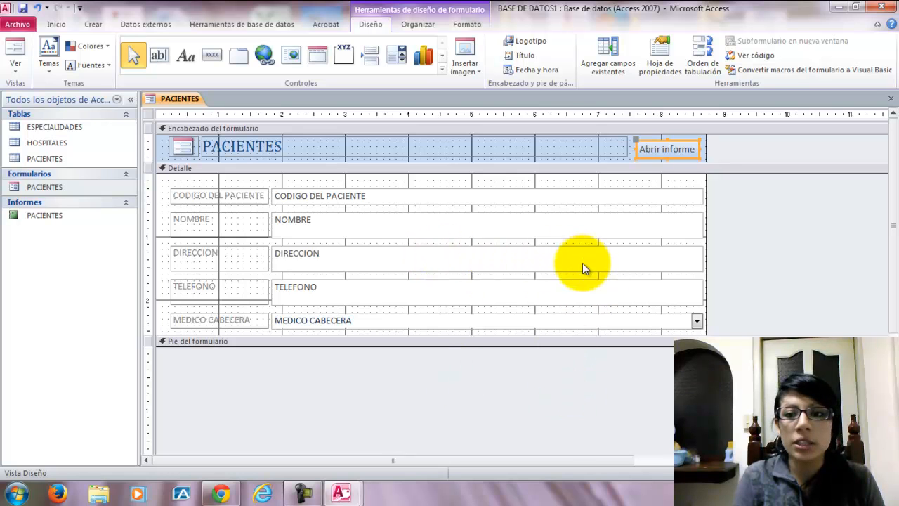
pyautogui.click(891, 99)
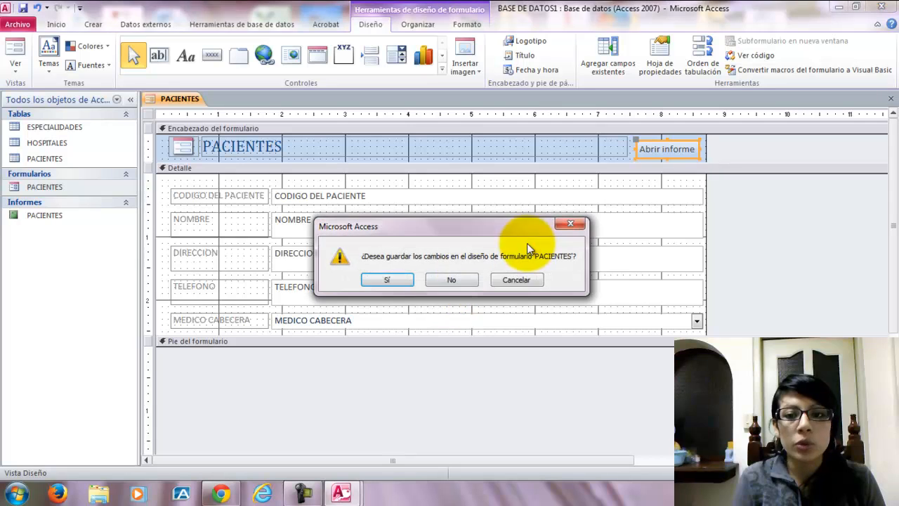
pyautogui.click(386, 280)
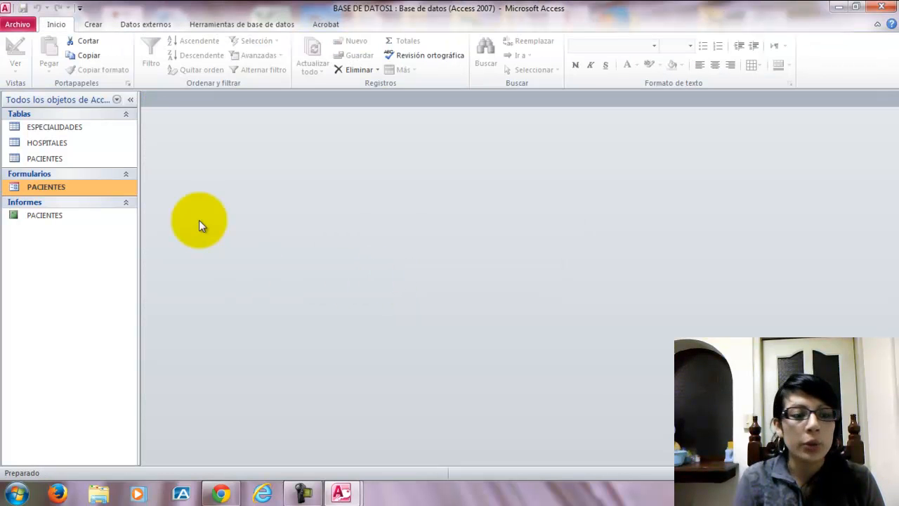
# Reopen the PACIENTES form to test its Abrir informe button, and close both the report and the form
pyautogui.doubleClick(67, 186)
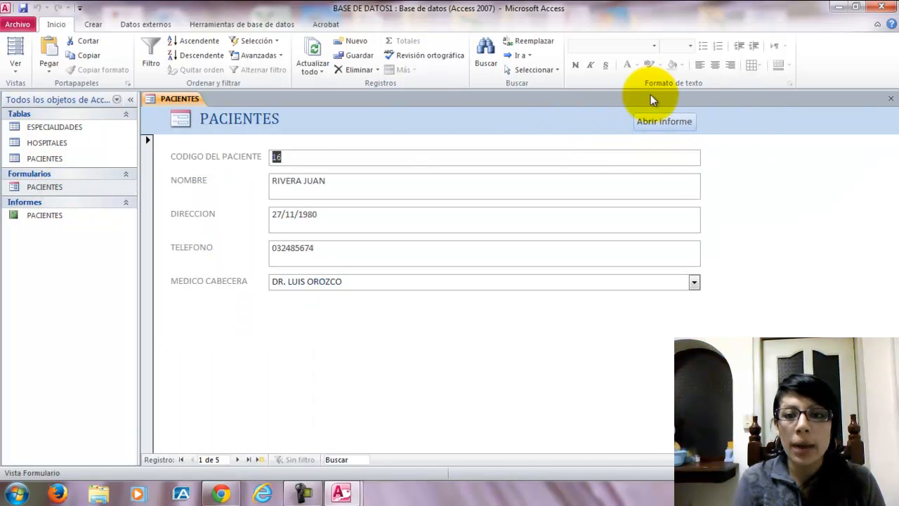
pyautogui.click(665, 122)
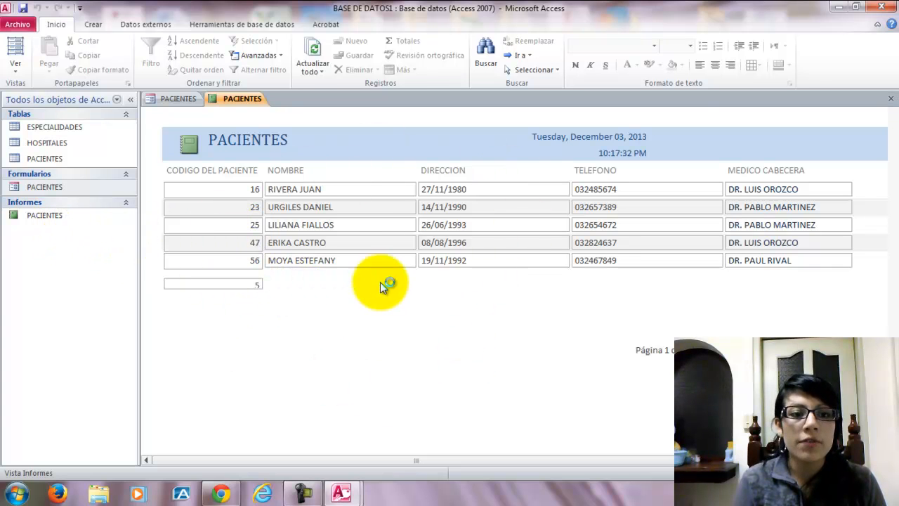
pyautogui.click(890, 99)
pyautogui.click(890, 99)
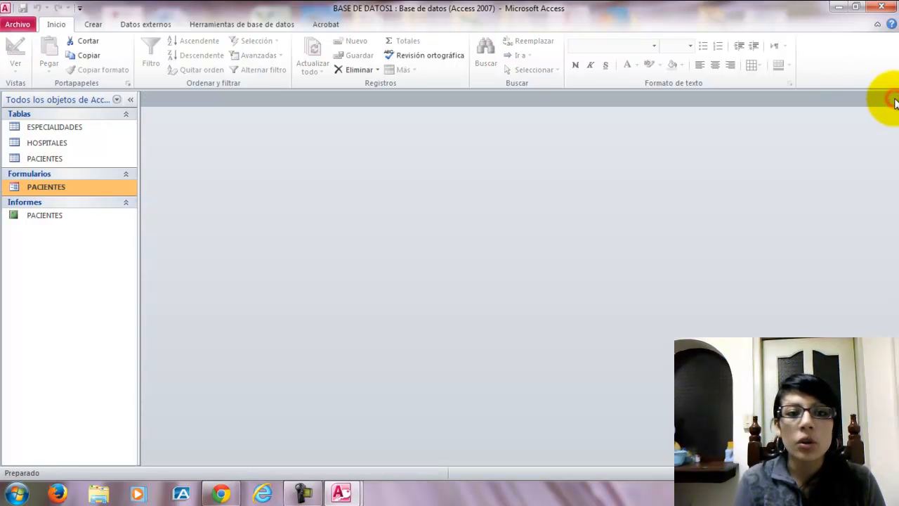
# Open the database relationships and add the HOSPITALES and PACIENTES tables side by side
pyautogui.click(242, 21)
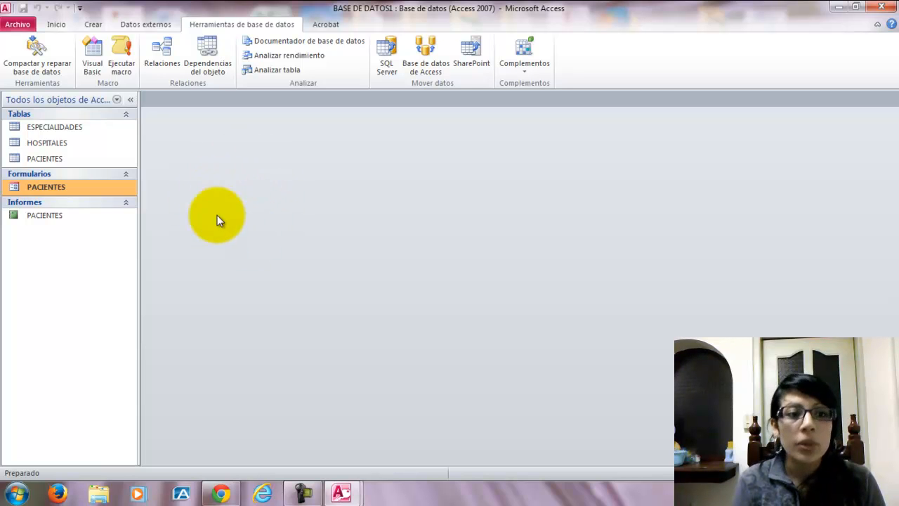
pyautogui.click(166, 59)
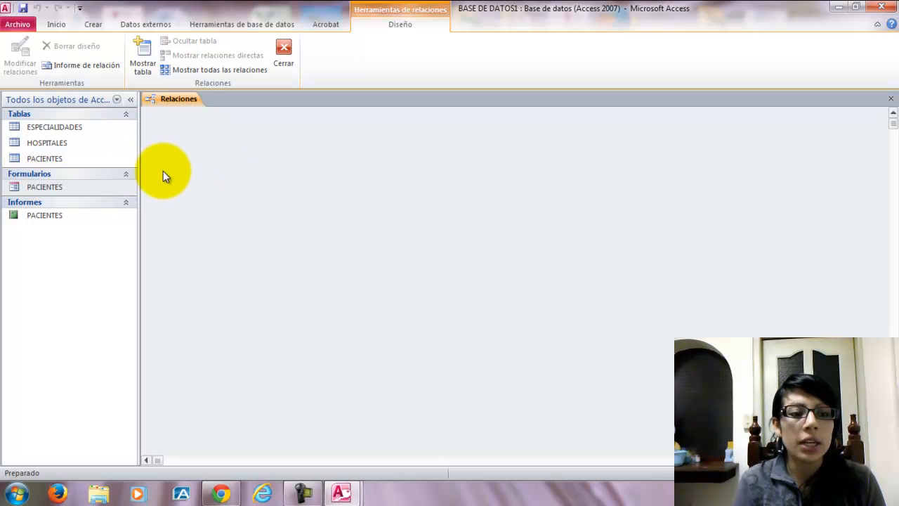
pyautogui.moveTo(103, 142); pyautogui.dragTo(240, 168)
pyautogui.moveTo(56, 159); pyautogui.dragTo(421, 177)
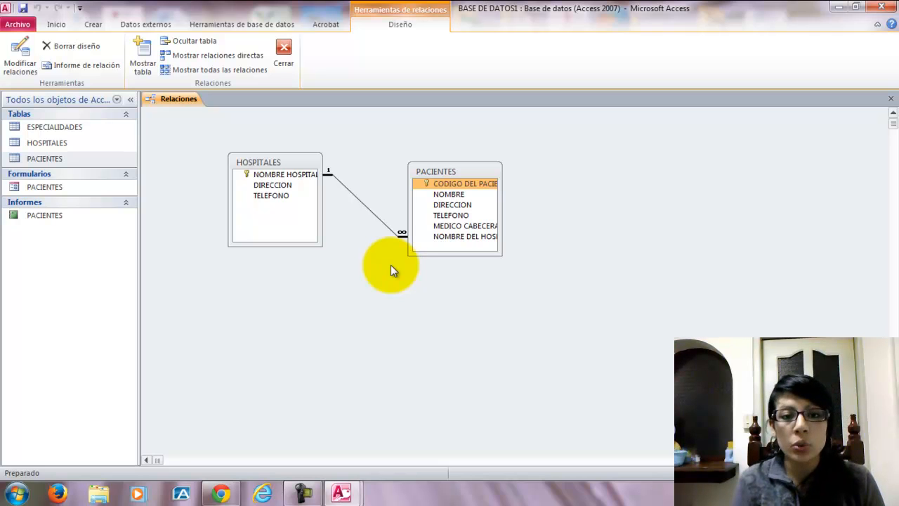
# Delete the existing relationship between the HOSPITALES and PACIENTES tables
pyautogui.rightClick(344, 184)
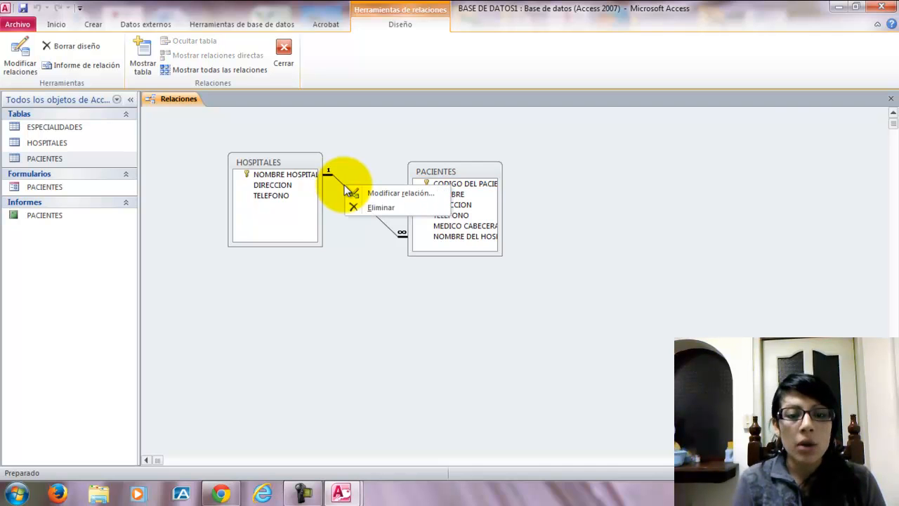
pyautogui.click(376, 207)
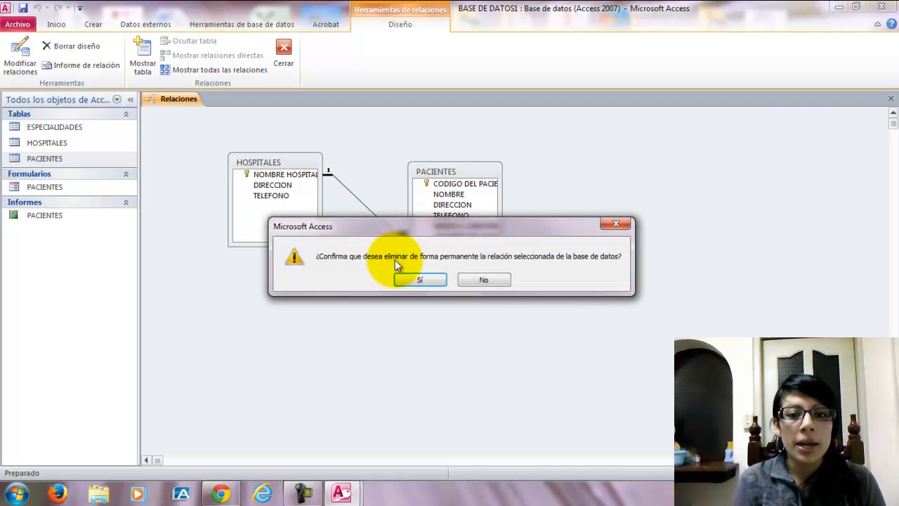
pyautogui.click(411, 280)
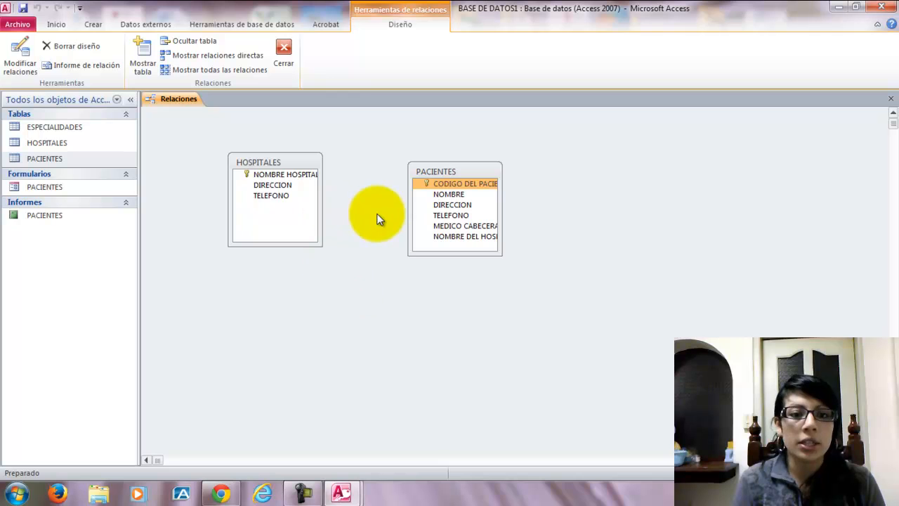
# Relate NOMBRE HOSPITAL in HOSPITALES to the hospital name field in PACIENTES with referential integrity enforced, and save and close the relationships layout
pyautogui.click(286, 175)
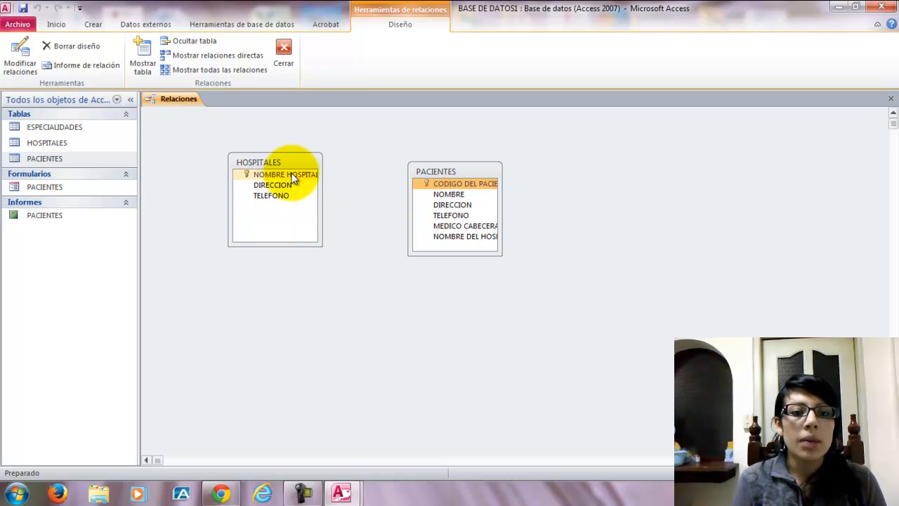
pyautogui.moveTo(295, 177); pyautogui.dragTo(457, 236)
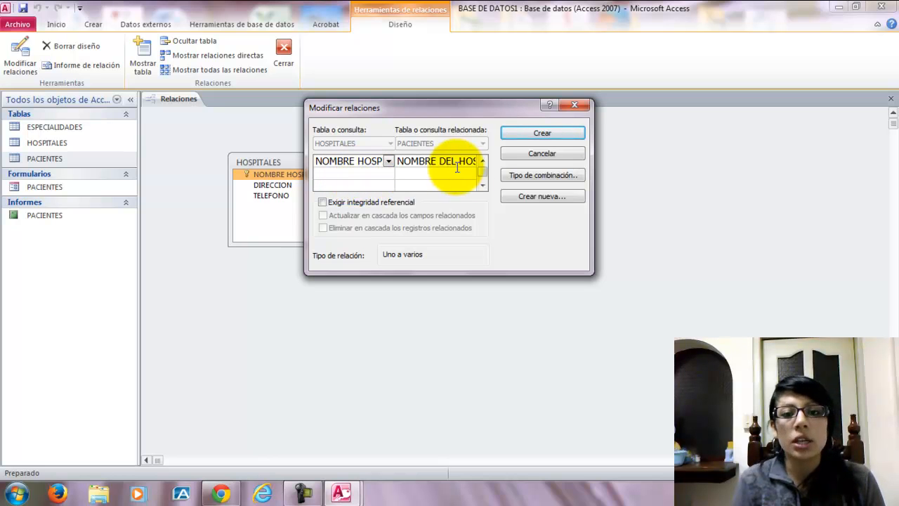
pyautogui.click(322, 203)
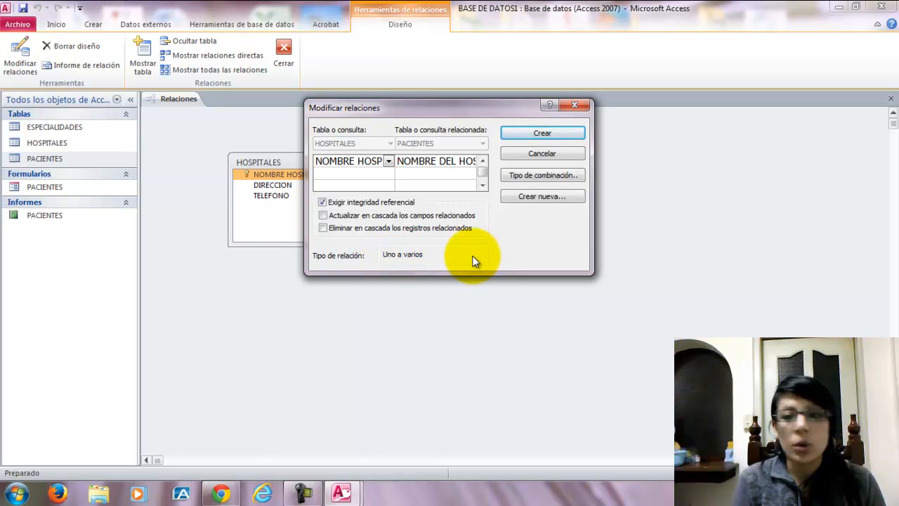
pyautogui.click(562, 135)
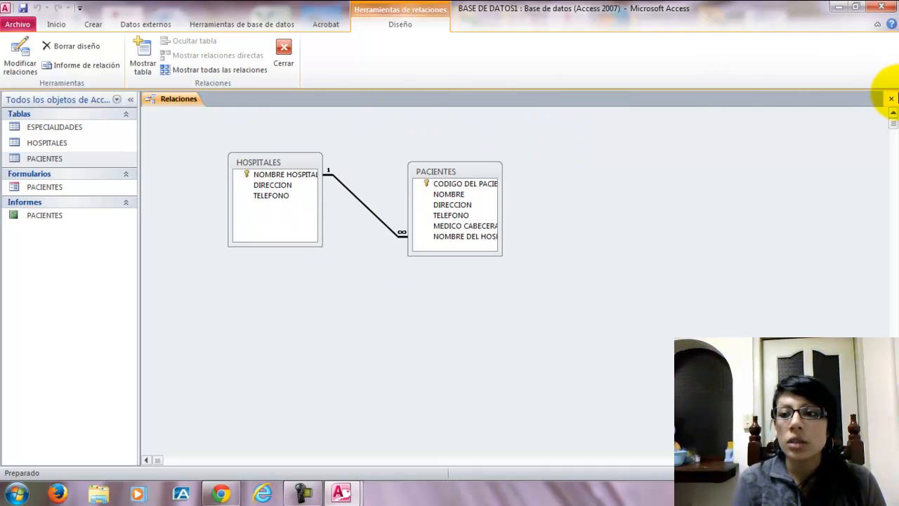
pyautogui.click(890, 98)
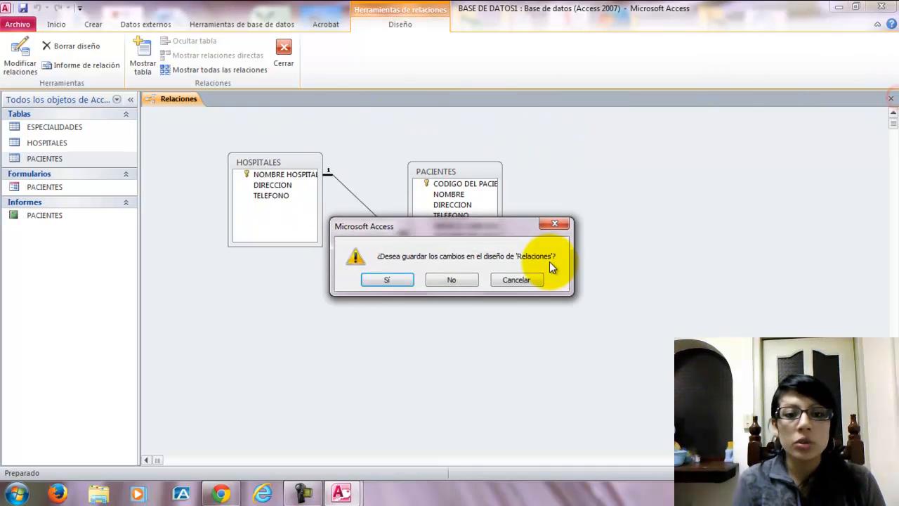
pyautogui.click(380, 281)
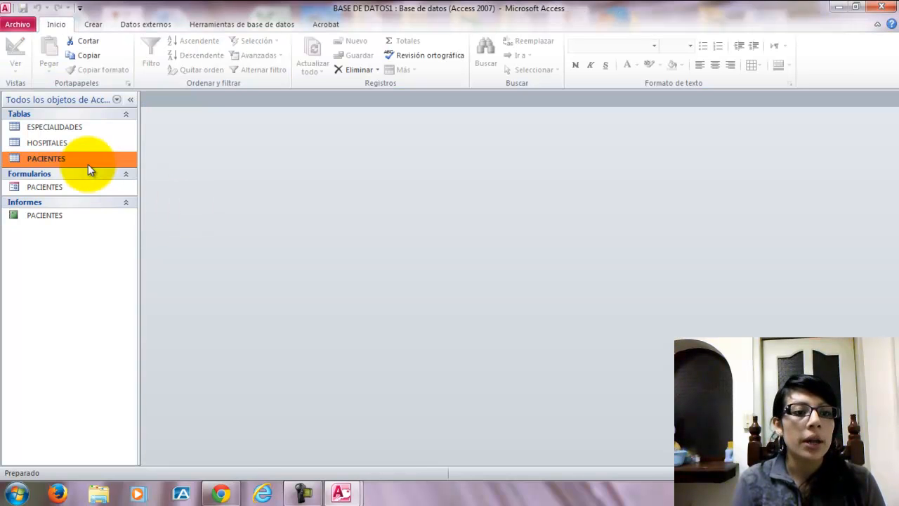
# Examine the PACIENTES table's object dependencies, first the objects that depend on it and second those it depends on
pyautogui.click(253, 24)
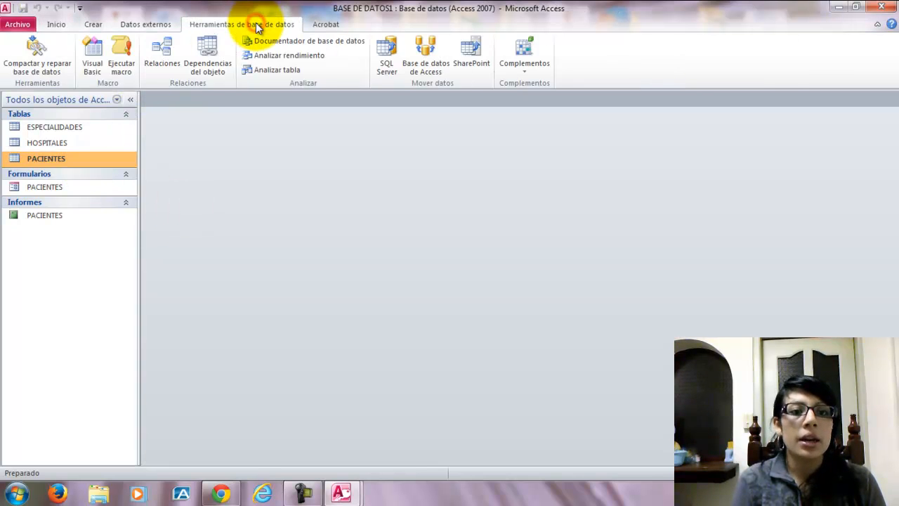
pyautogui.click(207, 70)
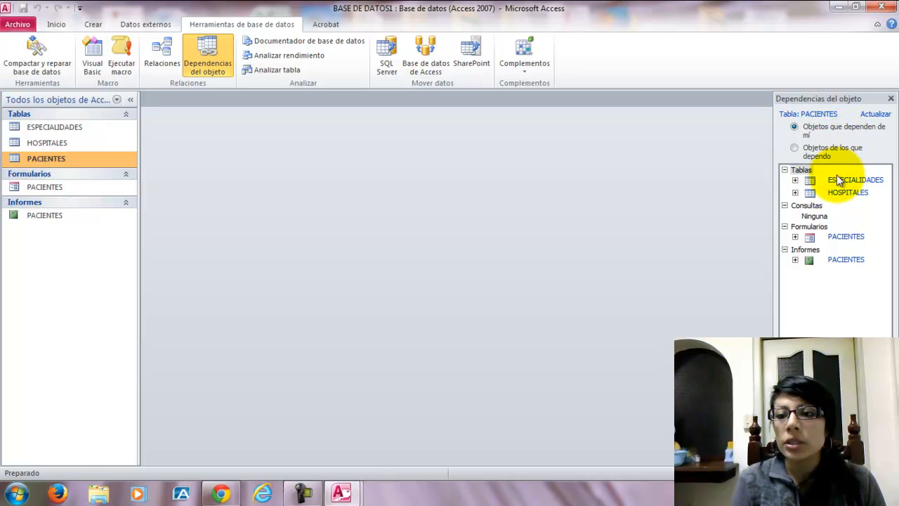
pyautogui.click(796, 148)
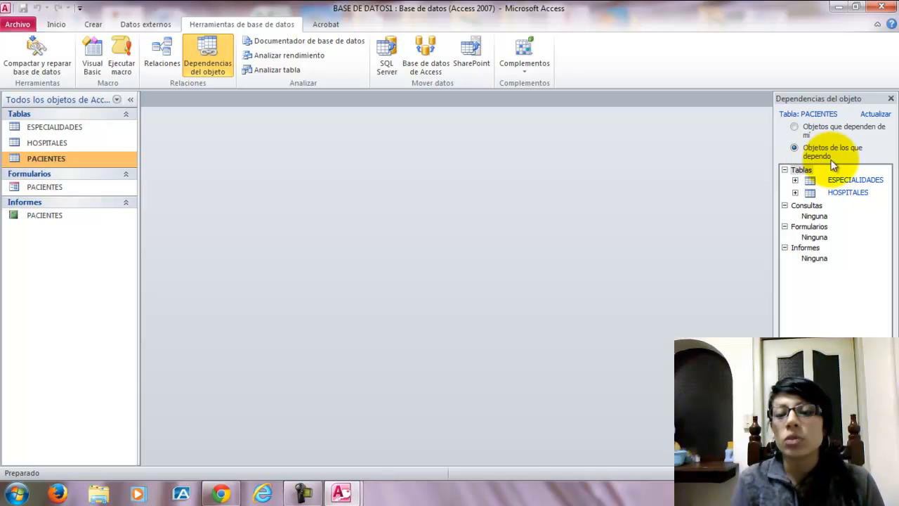
# Show the objects that depend on the PACIENTES table in its object dependencies
pyautogui.click(796, 127)
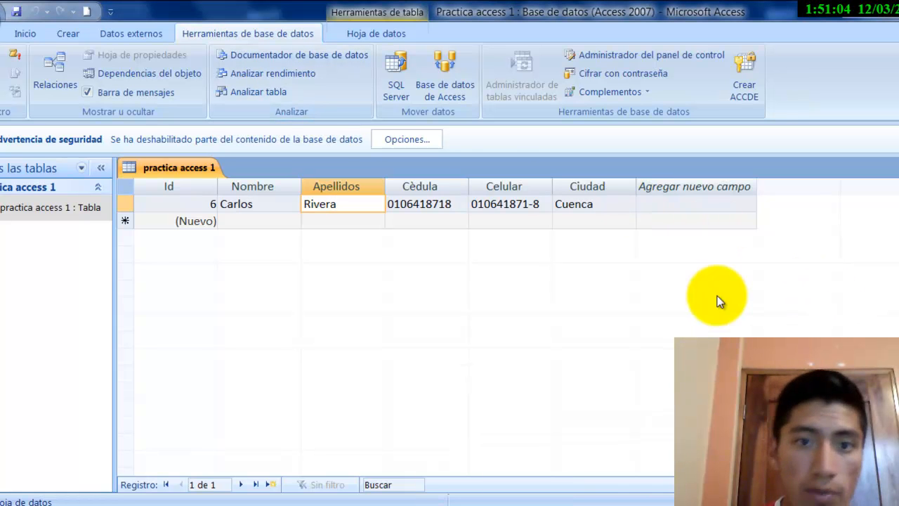
# Run the Database Documenter on the practica access 1 table to generate its object definition report
pyautogui.click(310, 55)
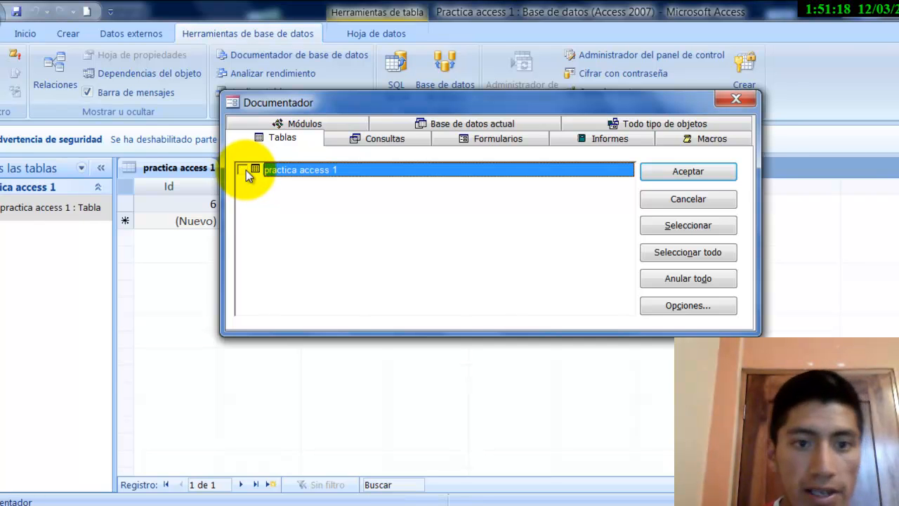
pyautogui.click(244, 170)
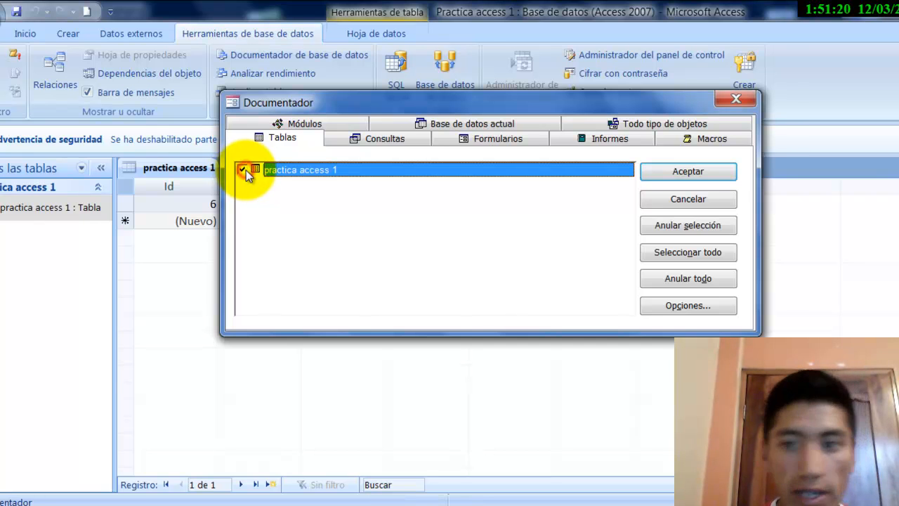
pyautogui.click(692, 174)
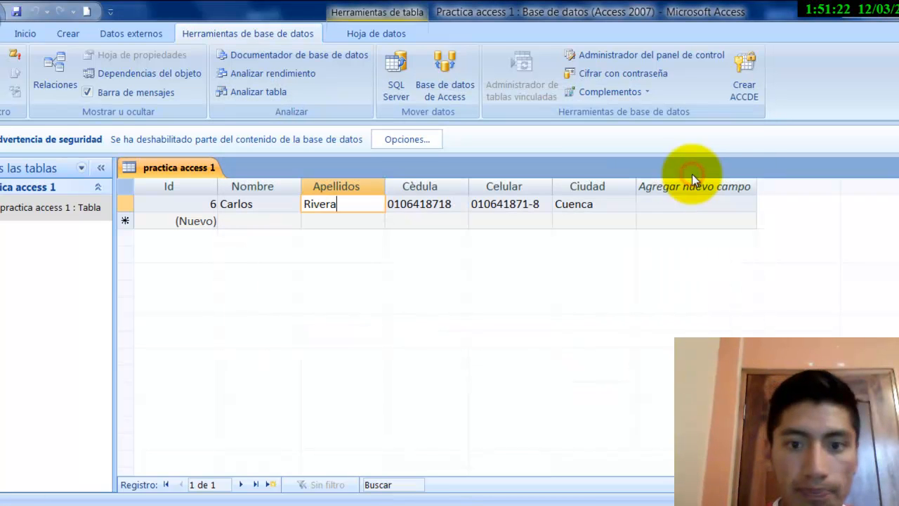
# Examine the header, properties and column details of practica access 1 in the object definition report
pyautogui.click(409, 309)
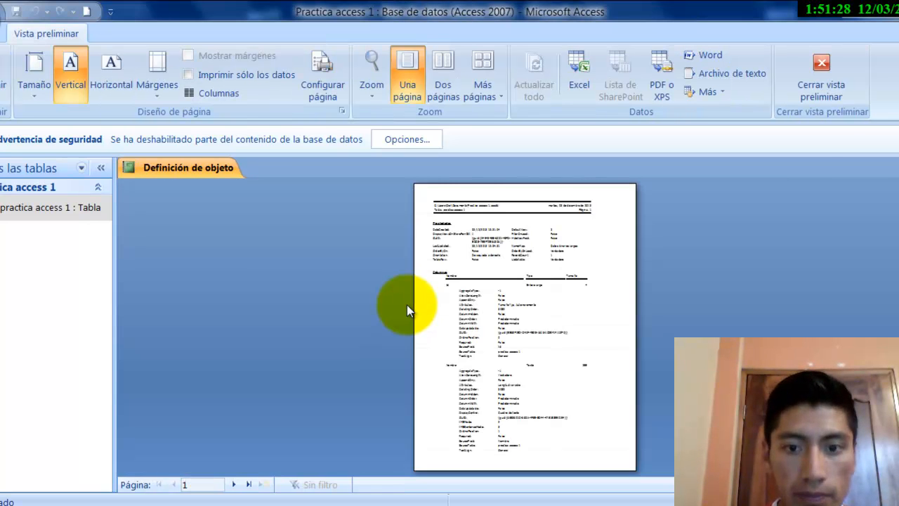
pyautogui.click(512, 267)
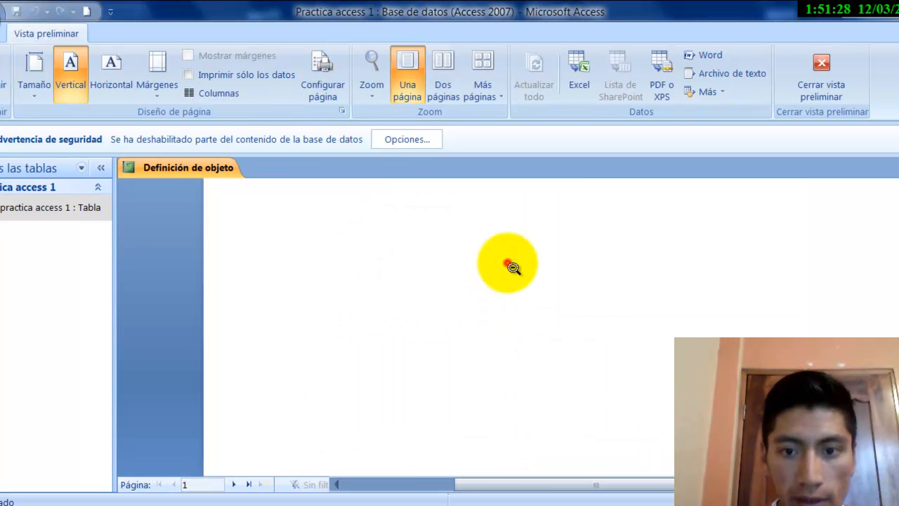
pyautogui.scroll(2, 896, 273)
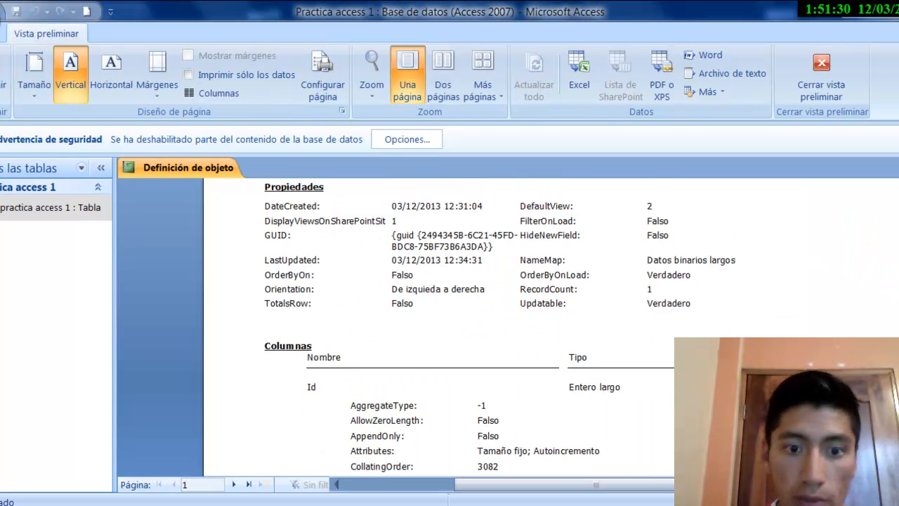
pyautogui.scroll(-1, 435, 323)
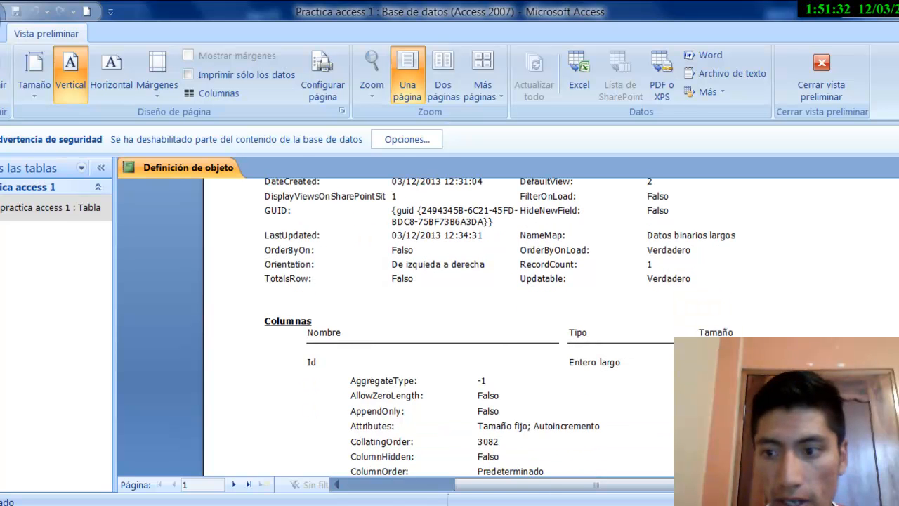
pyautogui.scroll(-3, 897, 274)
pyautogui.scroll(10, 896, 274)
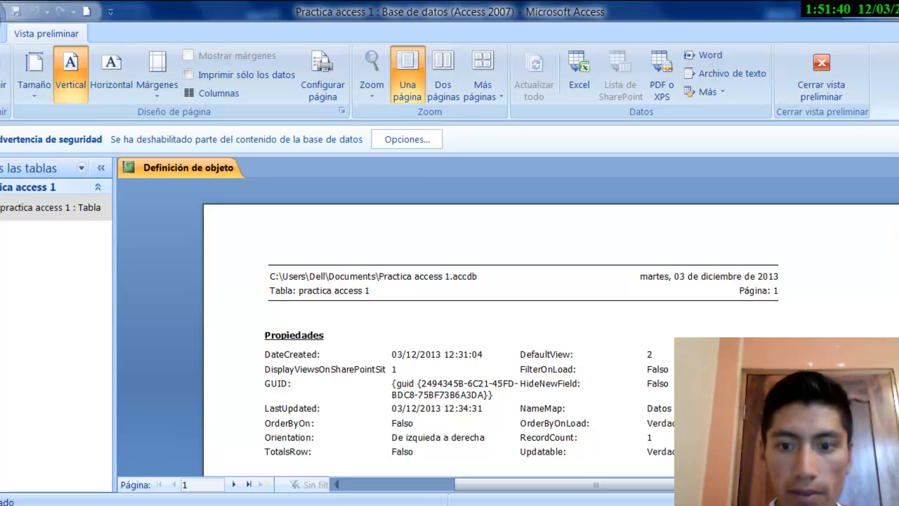
pyautogui.scroll(-1, 897, 274)
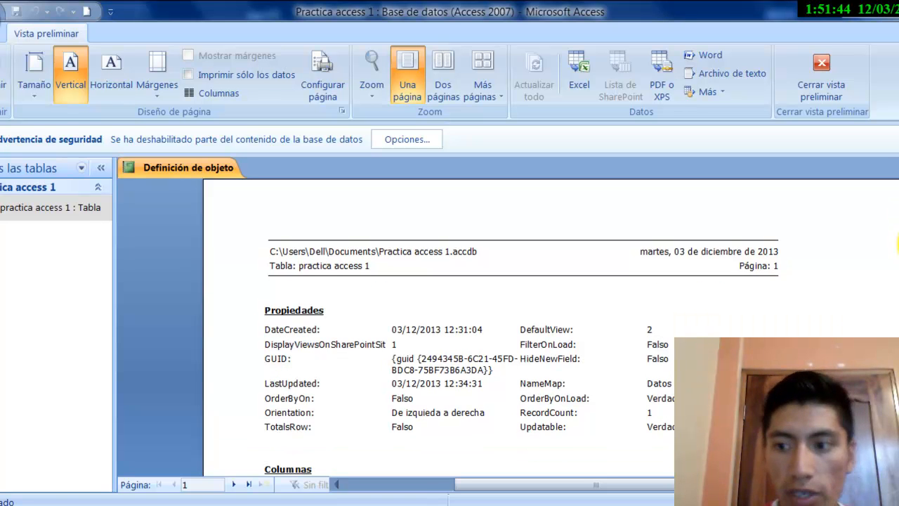
pyautogui.scroll(-4, 898, 244)
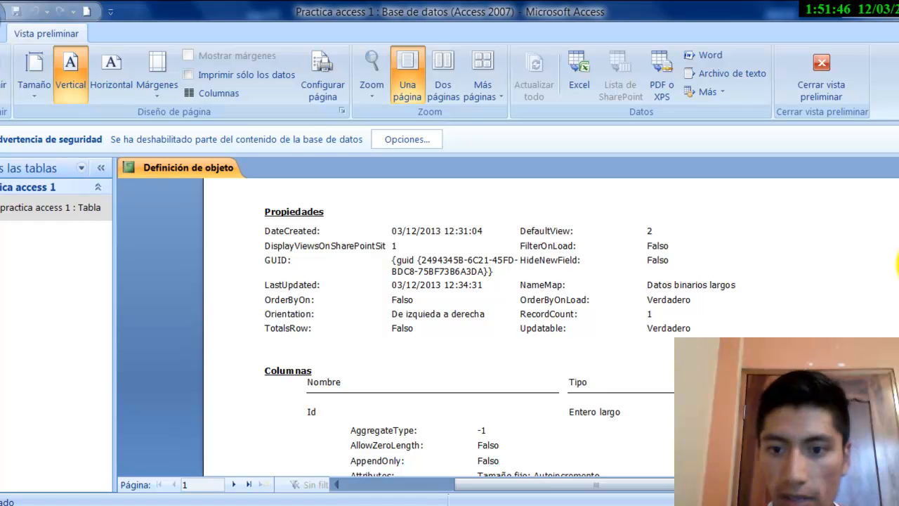
pyautogui.click(580, 285)
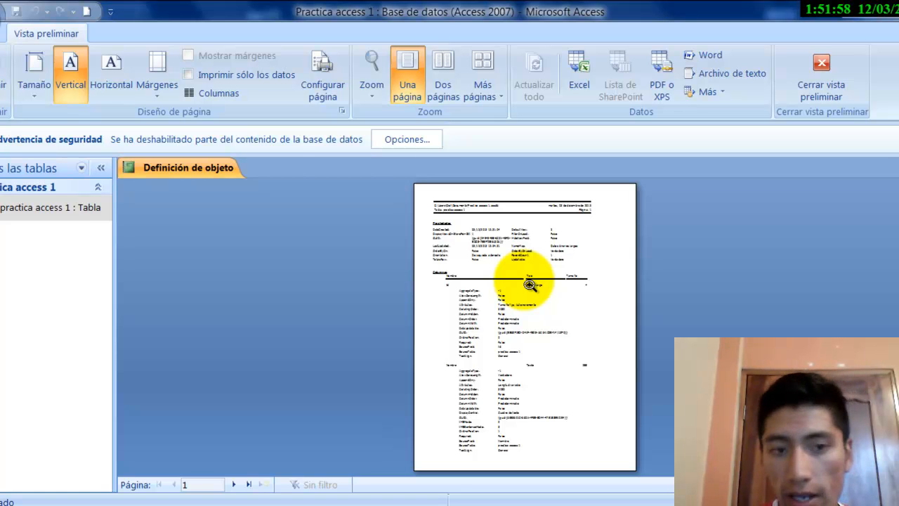
# Open the practica access 1 table and inspect the existing record's Nombre, Apellidos, Cèdula, Celular and Ciudad fields
pyautogui.doubleClick(46, 206)
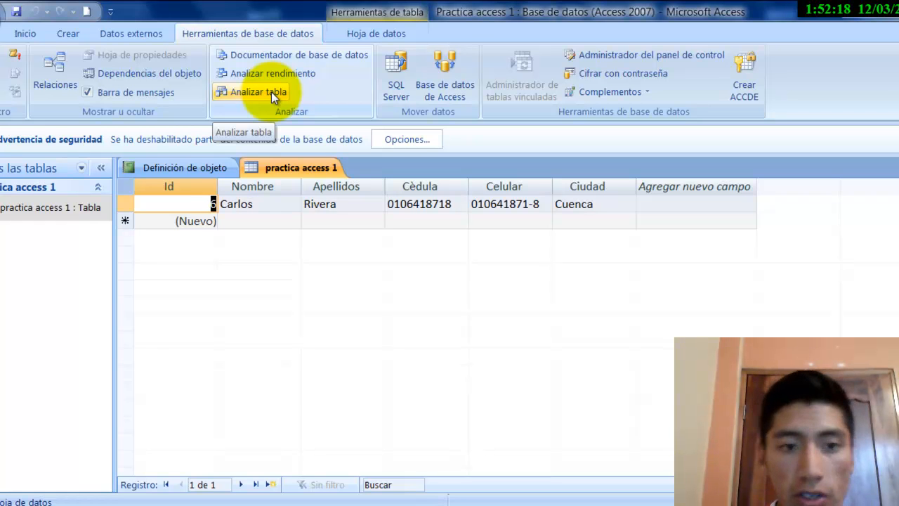
pyautogui.click(274, 209)
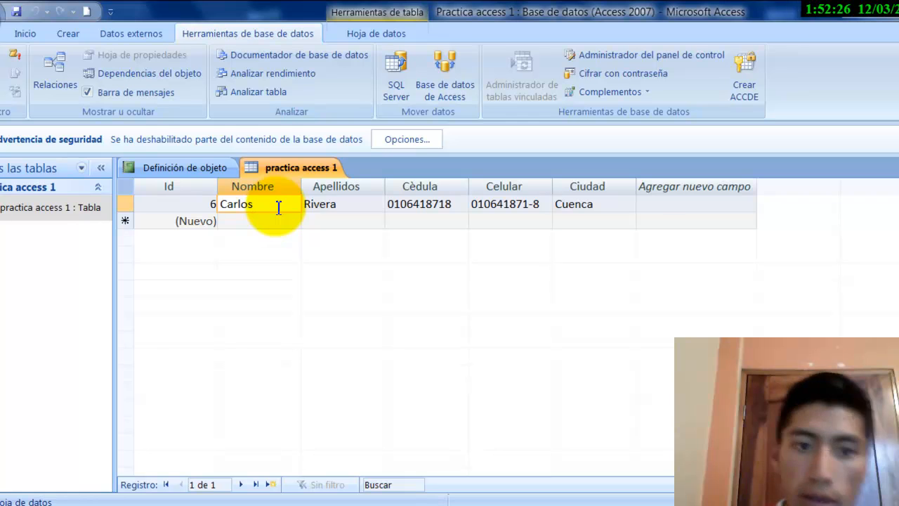
pyautogui.click(355, 205)
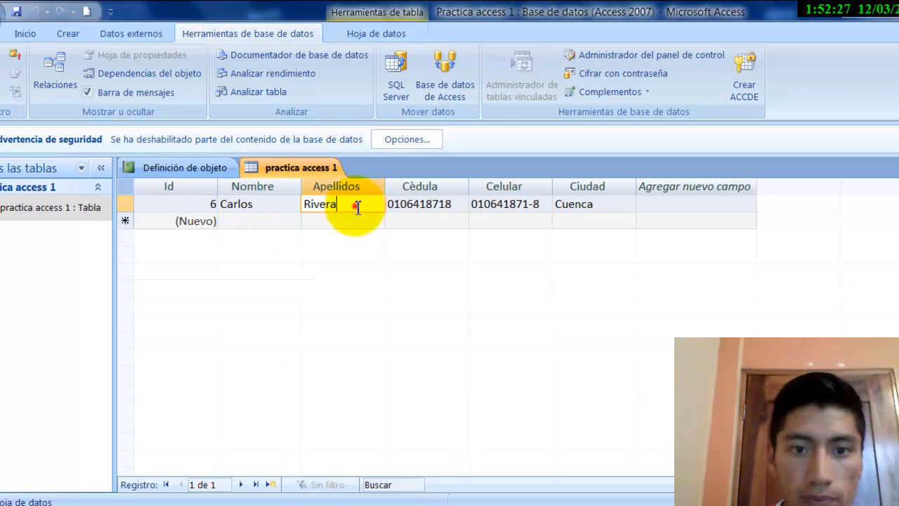
pyautogui.click(439, 204)
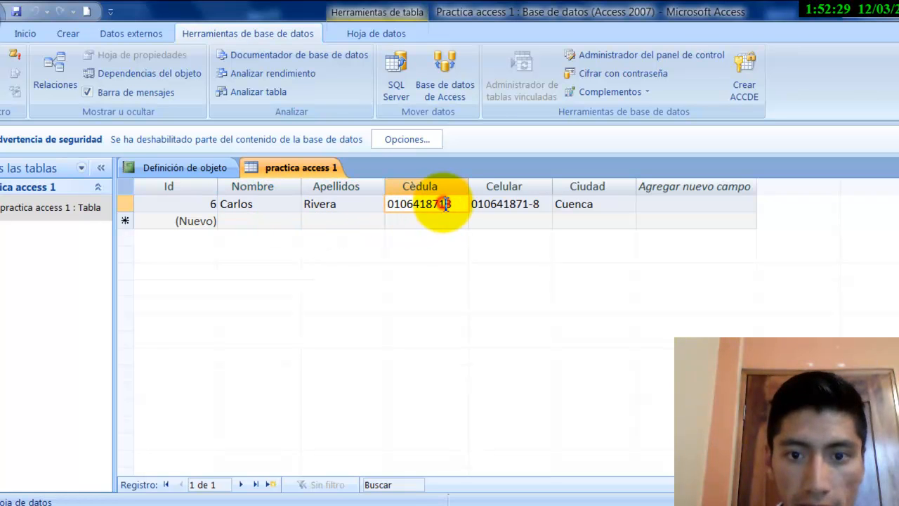
pyautogui.click(545, 206)
pyautogui.click(600, 204)
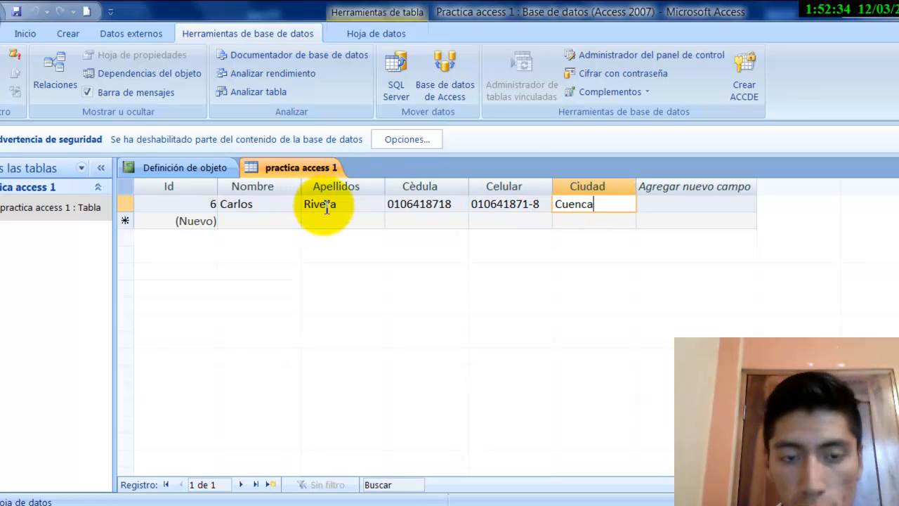
pyautogui.click(362, 212)
pyautogui.click(276, 208)
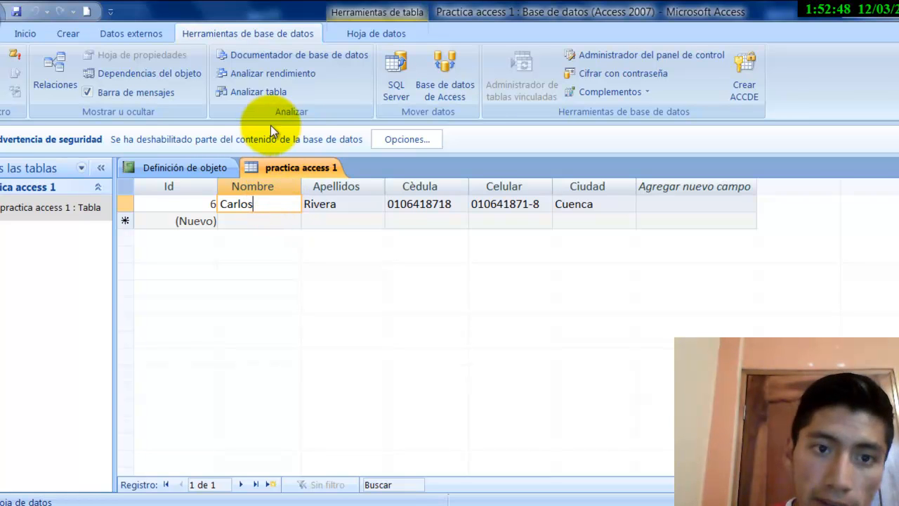
pyautogui.click(361, 204)
pyautogui.click(455, 205)
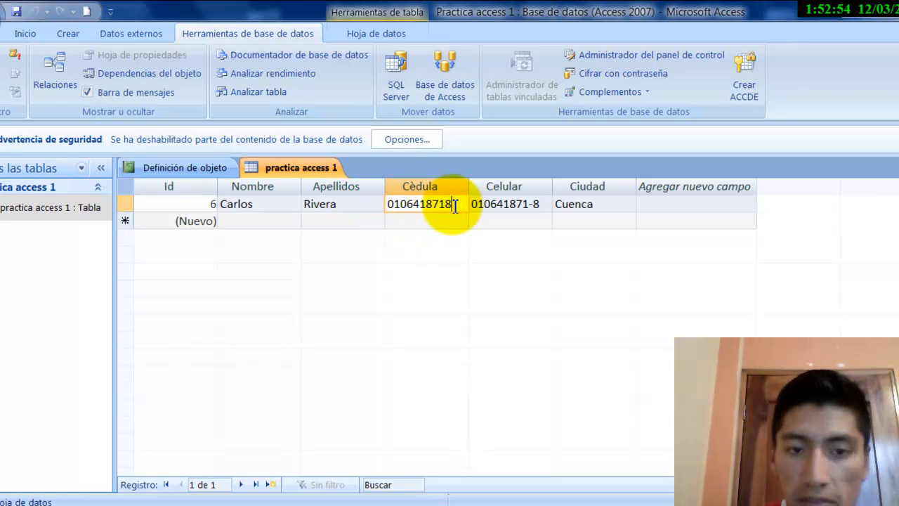
pyautogui.click(518, 204)
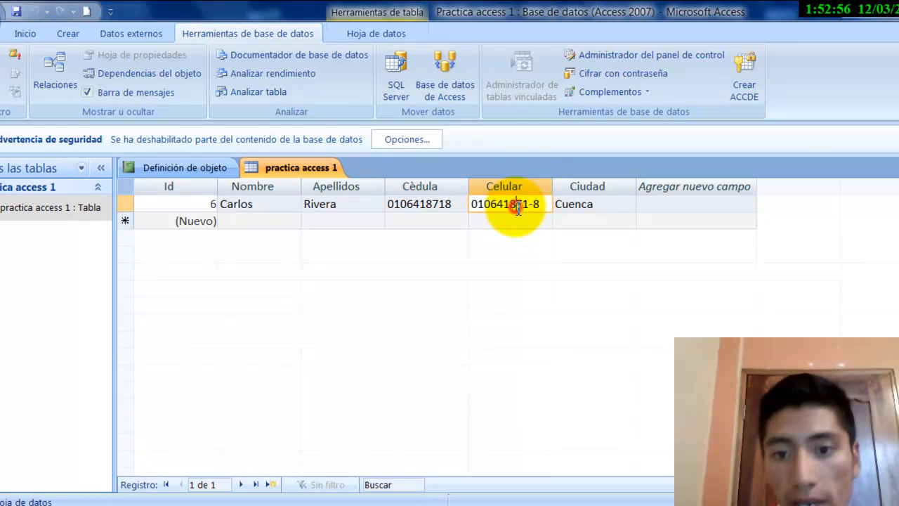
pyautogui.click(547, 205)
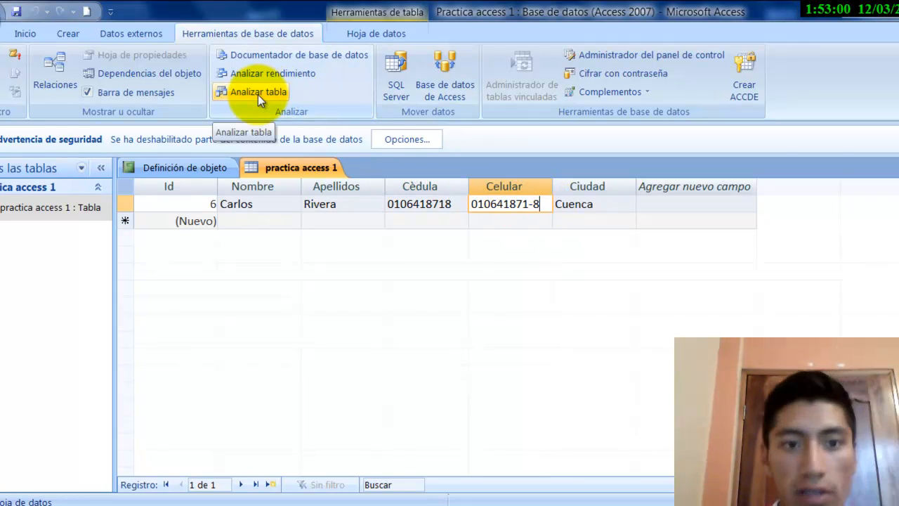
pyautogui.click(486, 221)
pyautogui.click(428, 222)
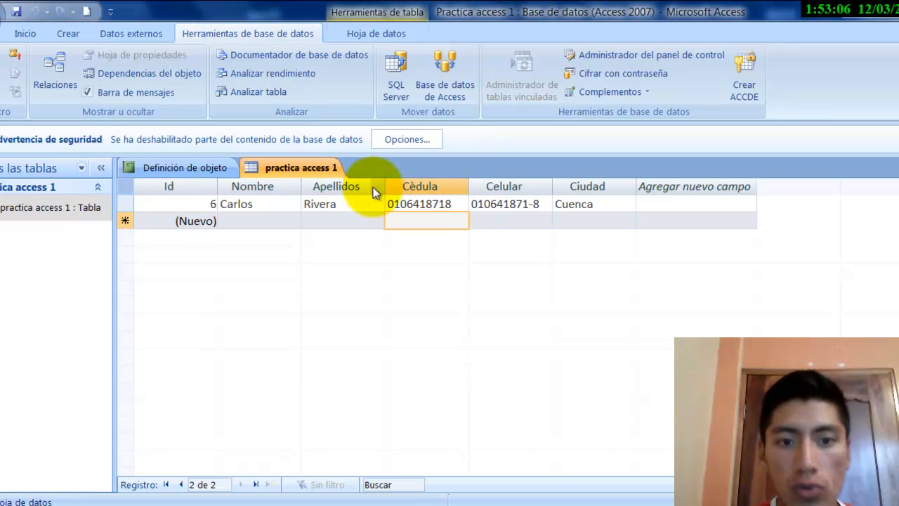
pyautogui.click(353, 204)
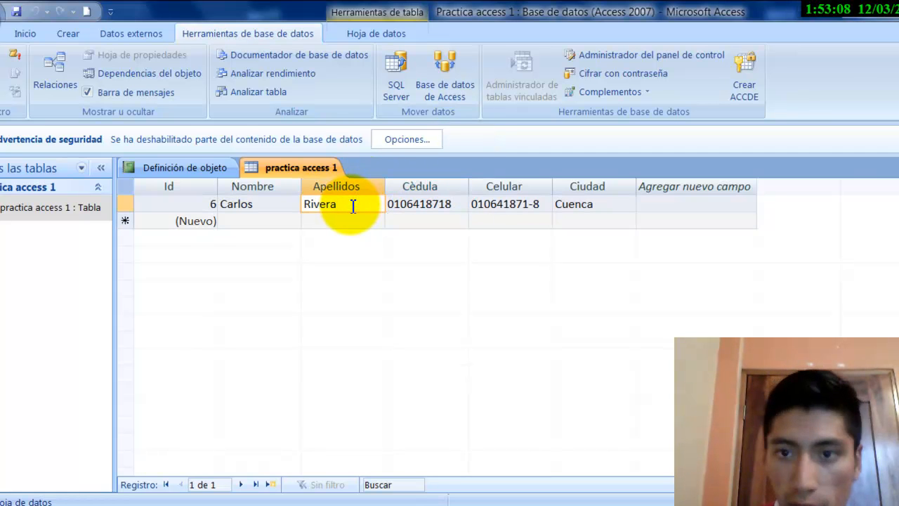
pyautogui.click(352, 222)
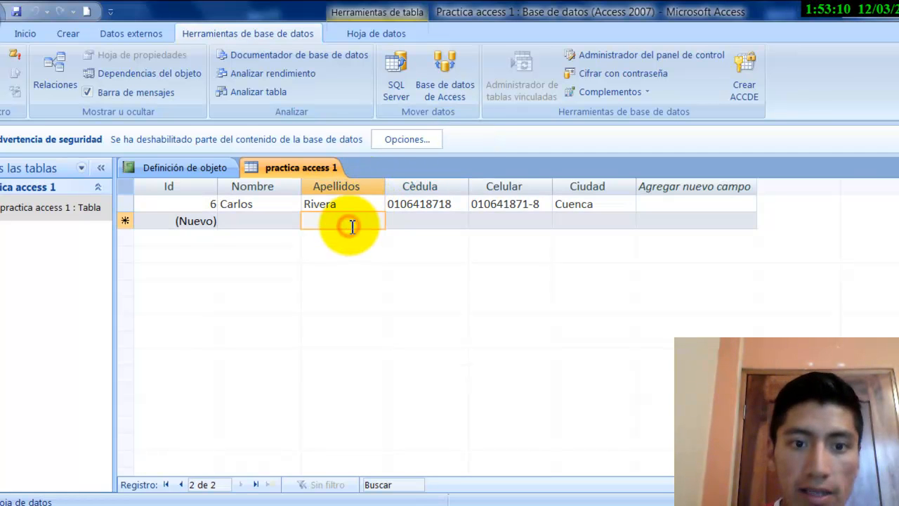
pyautogui.click(251, 220)
pyautogui.click(375, 222)
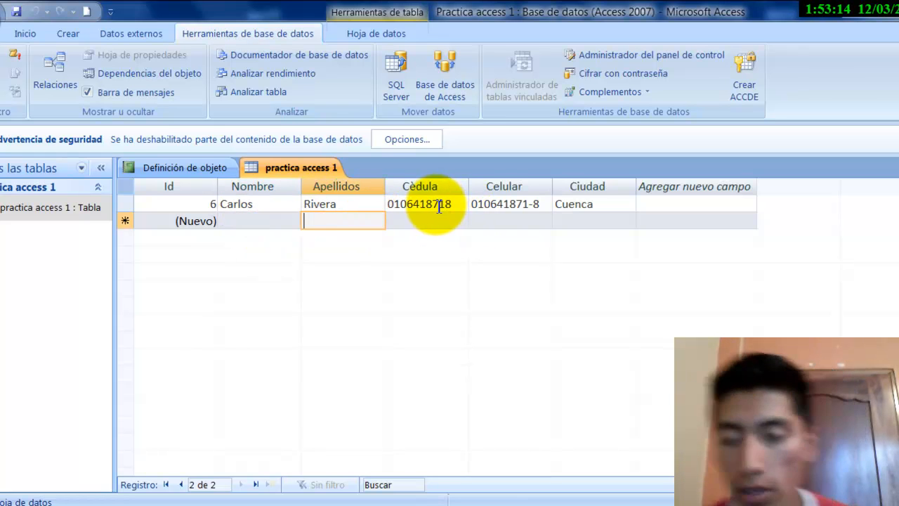
pyautogui.click(533, 203)
pyautogui.write('-')
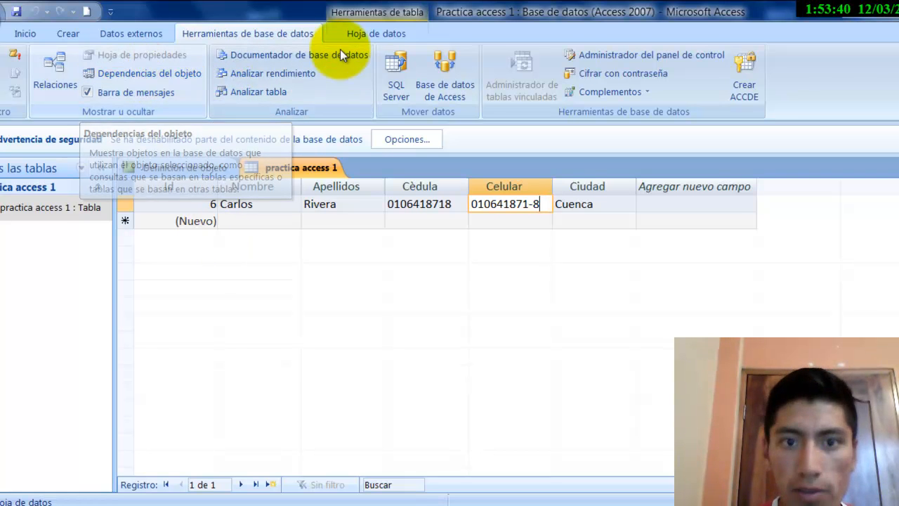
# Encrypt the database by entering the database password and confirming it in the second field
pyautogui.click(611, 73)
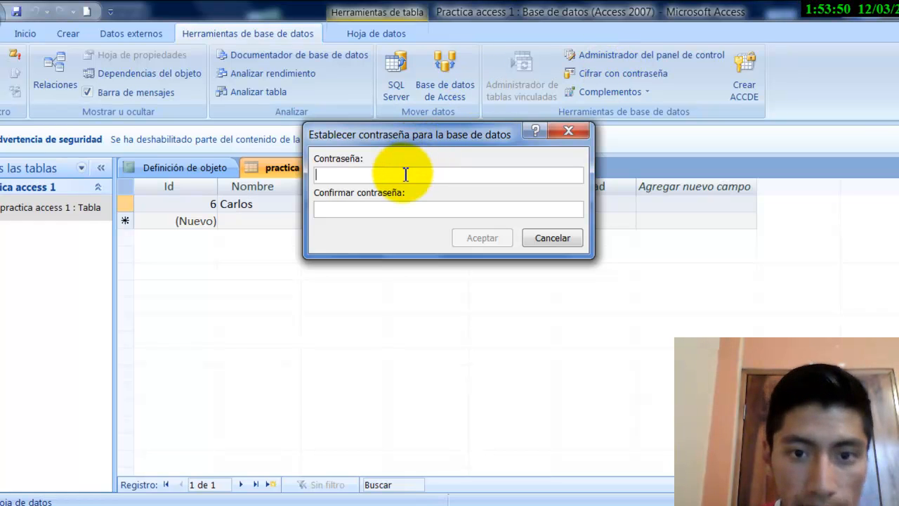
pyautogui.write('******')
pyautogui.click(390, 211)
pyautogui.write('****')
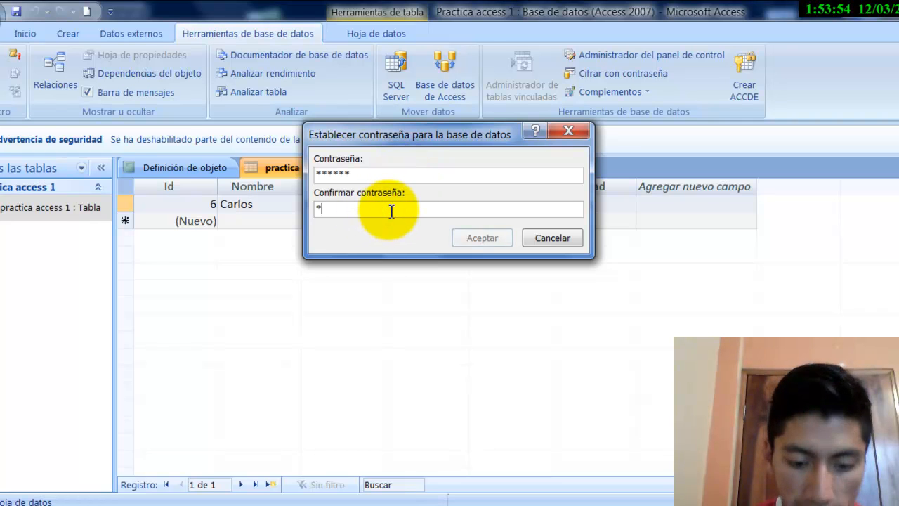
pyautogui.write('**')
pyautogui.click(480, 237)
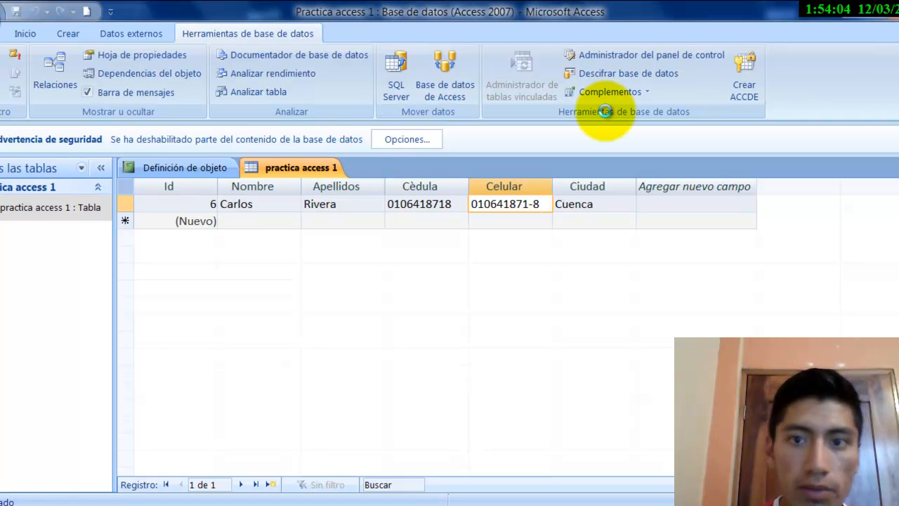
# Start Microsoft Office Access 2007 again from the recently used programs
pyautogui.press('super')
pyautogui.press('Up')
pyautogui.press('Up')
pyautogui.press('Up')
pyautogui.press('Up')
pyautogui.press('Up')
pyautogui.press('Up')
pyautogui.press('Up')
pyautogui.press('Up')
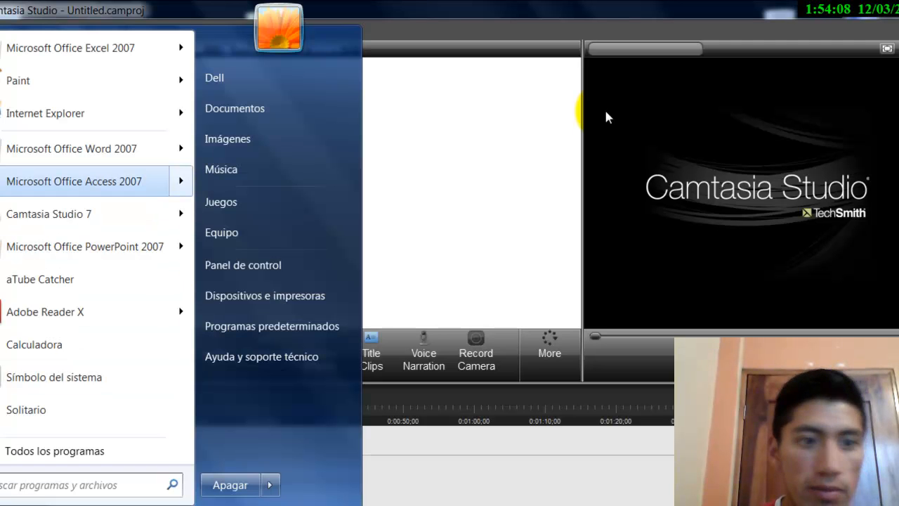
pyautogui.press('Right')
pyautogui.press('Return')
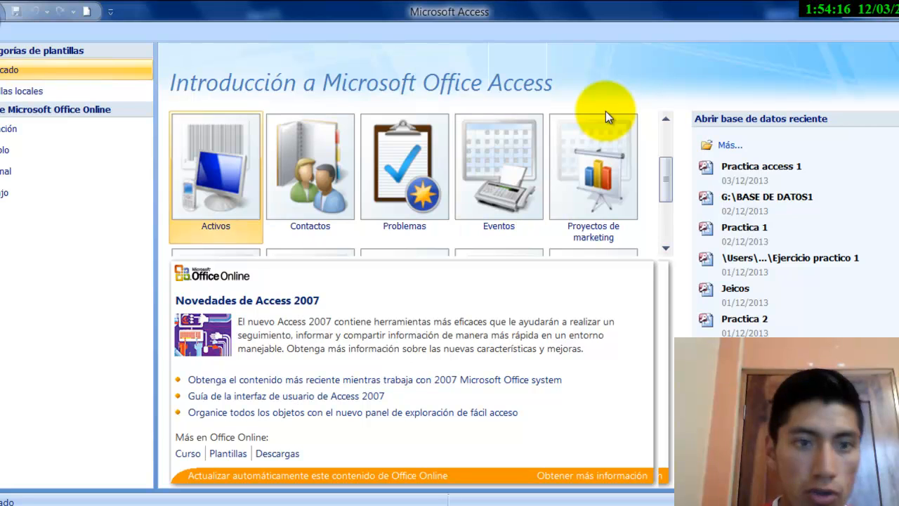
# Open the Jeicos database from the Documents library
pyautogui.hotkey('alt', 'f')
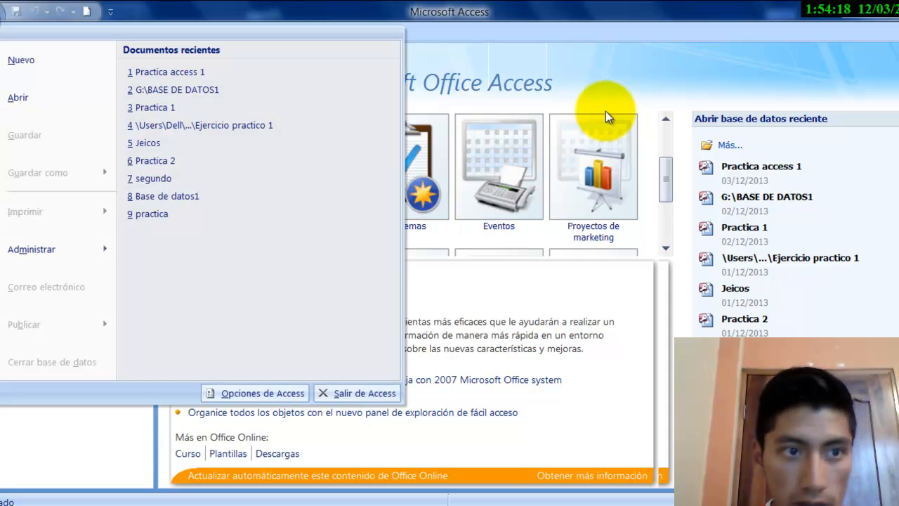
pyautogui.press('Down')
pyautogui.press('Down')
pyautogui.press('Return')
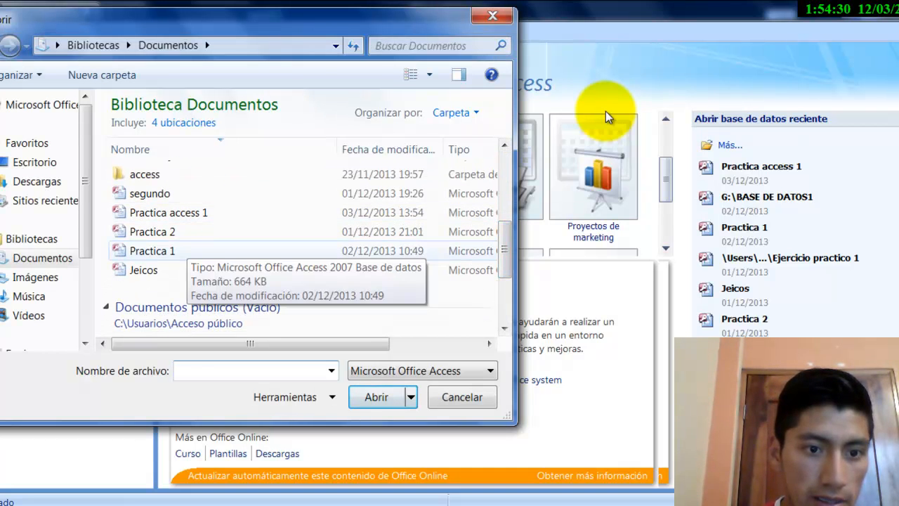
pyautogui.click(162, 270)
pyautogui.moveTo(504, 252); pyautogui.dragTo(505, 230)
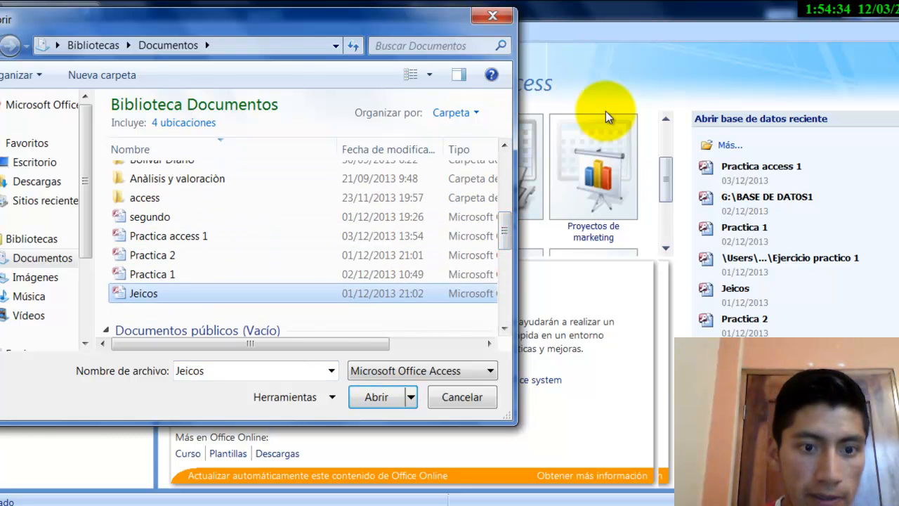
pyautogui.press('Return')
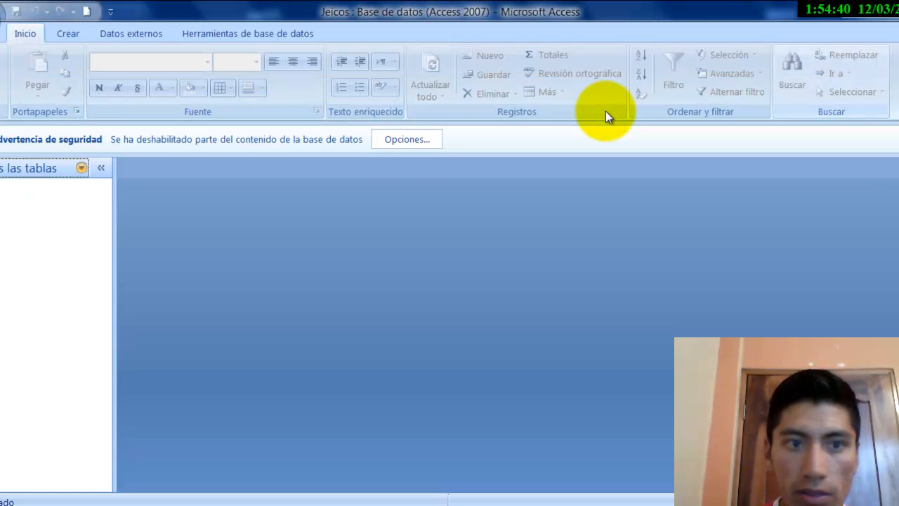
# Open the recent database Practica access 1 and enter its database password to unlock it
pyautogui.hotkey('alt', 'f')
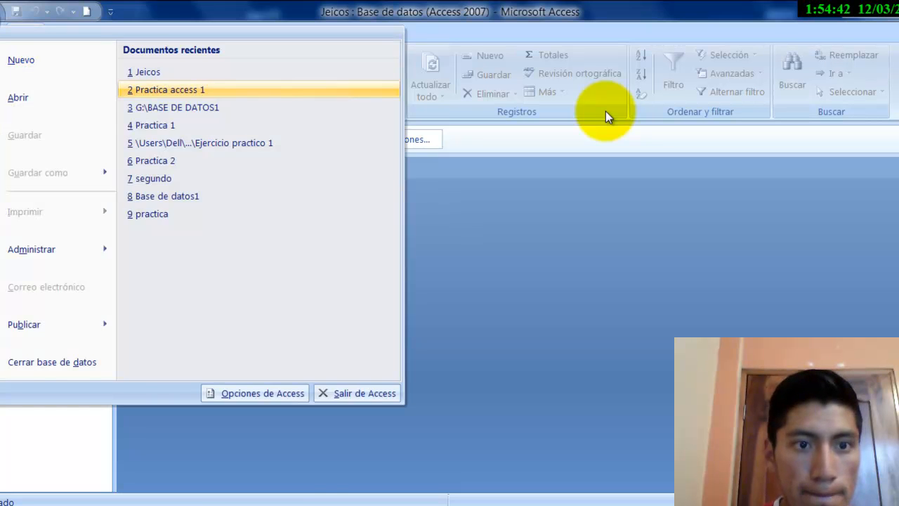
pyautogui.press('Return')
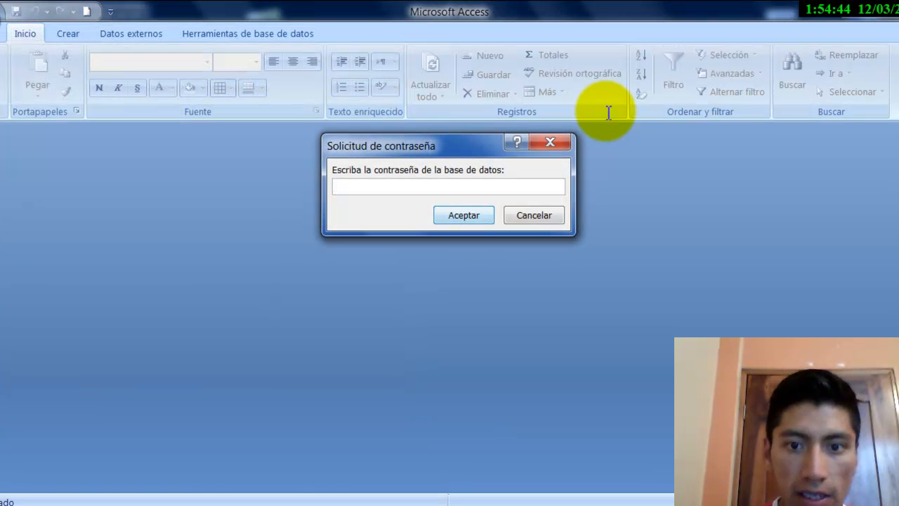
pyautogui.write('*******')
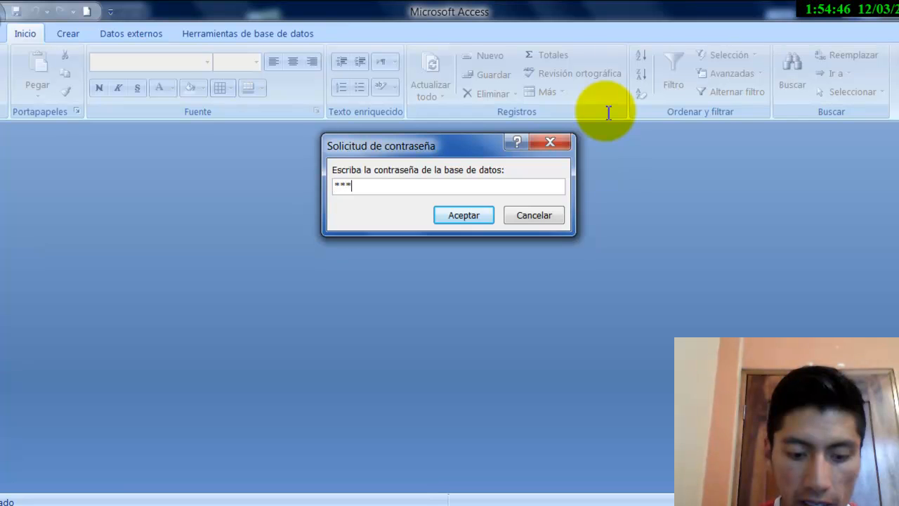
pyautogui.press('Return')
# Open the practica access 1 table and move to the Apellidos field of the existing record
pyautogui.press('Return')
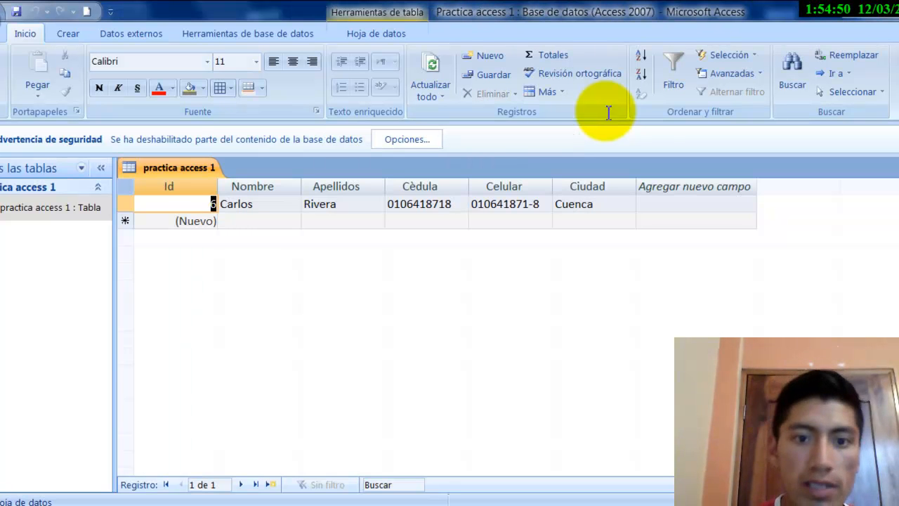
pyautogui.press('Tab')
pyautogui.press('Tab')
pyautogui.press('F2')
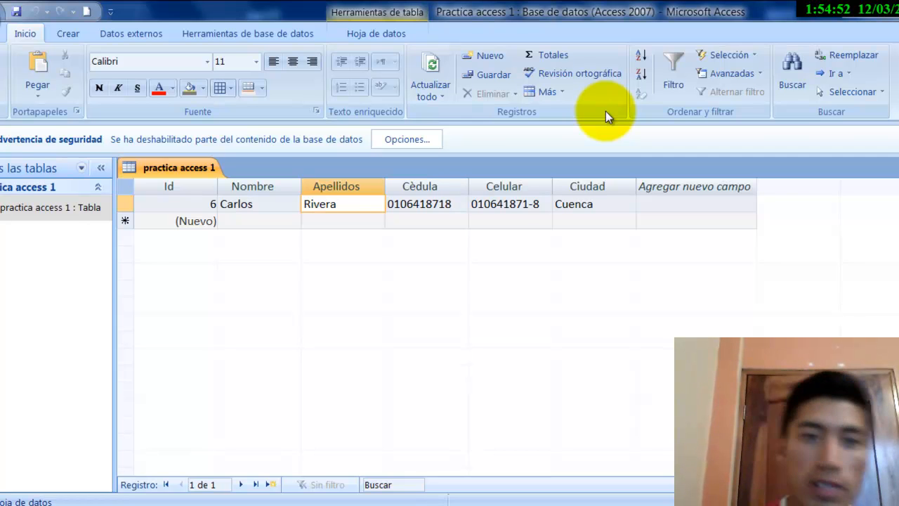
# Decrypt the Practica access 1 database by entering the current database password to remove it
pyautogui.scroll(-3, 608, 116)
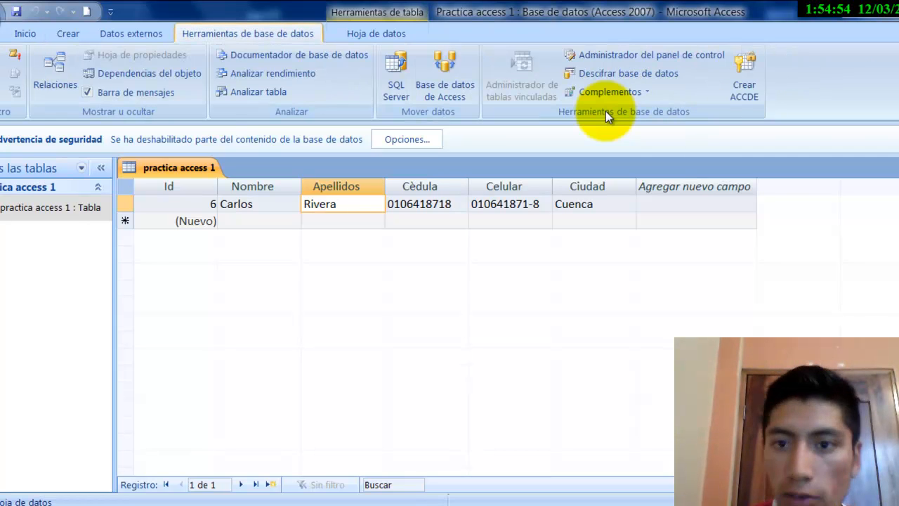
pyautogui.click(618, 73)
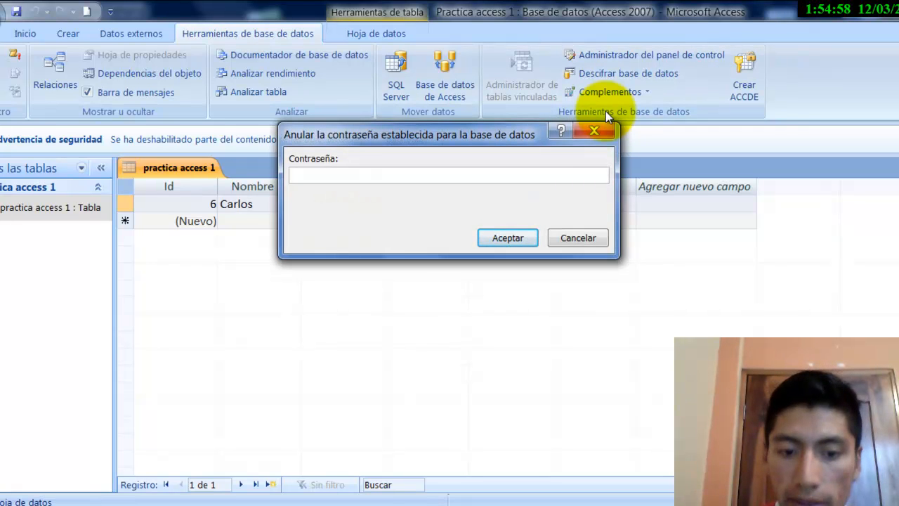
pyautogui.press('F9')
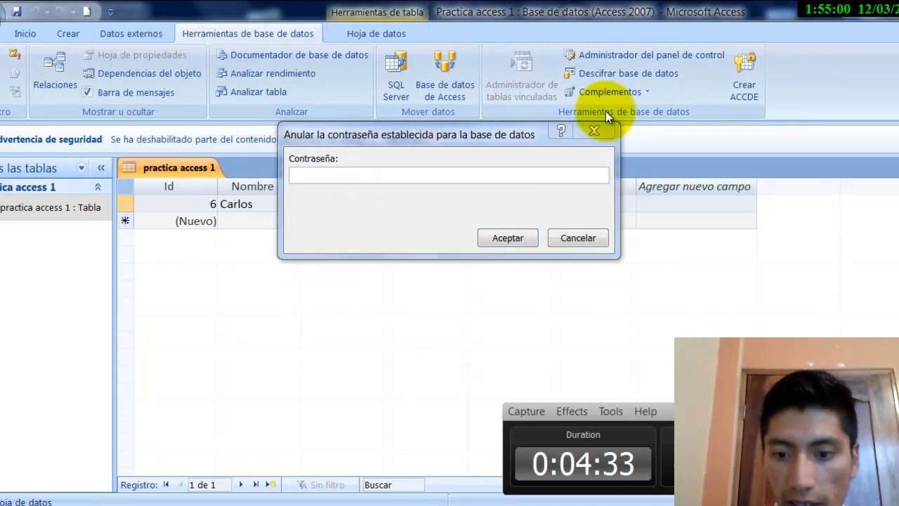
pyautogui.write('*****')
pyautogui.press('Return')
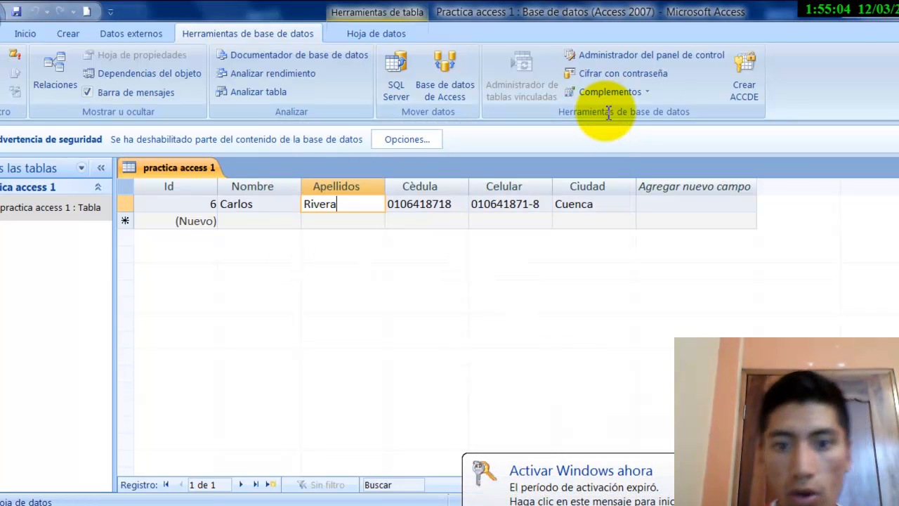
# Look at the available database add-in options, including Administrador de complementos
pyautogui.press('Tab')
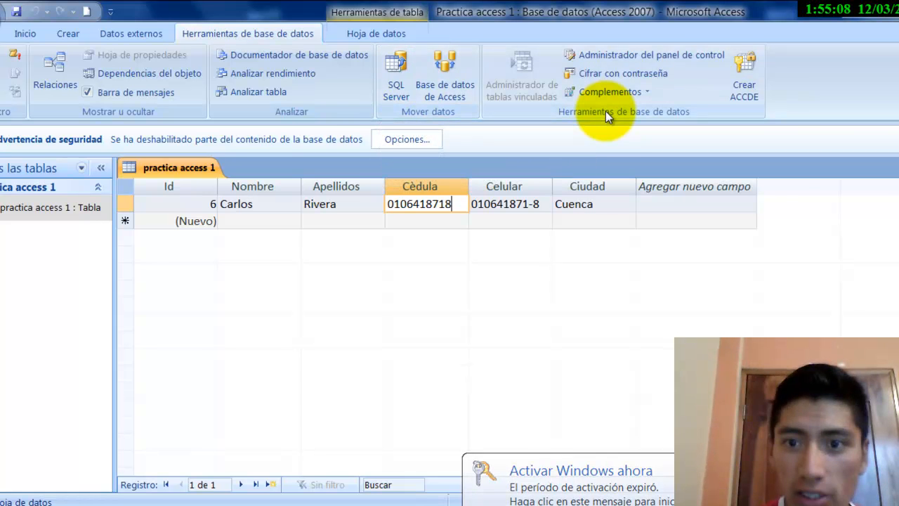
pyautogui.click(610, 92)
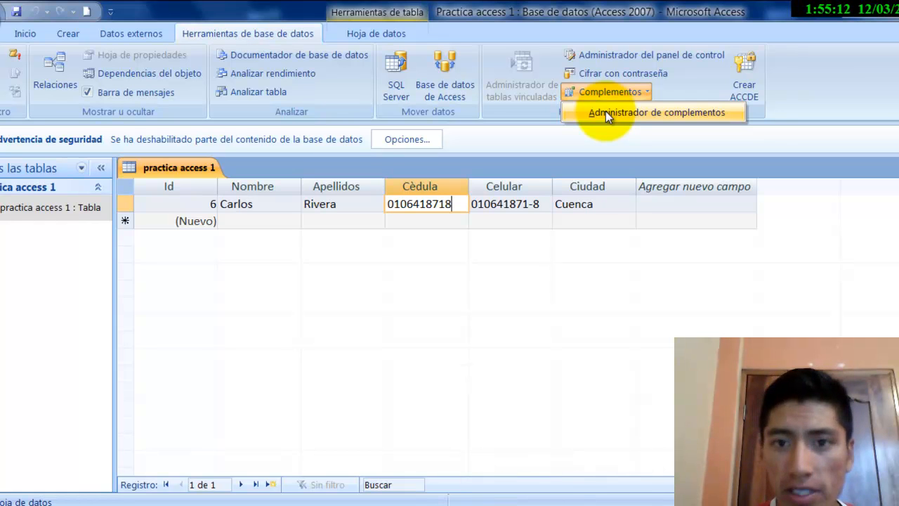
pyautogui.click(608, 115)
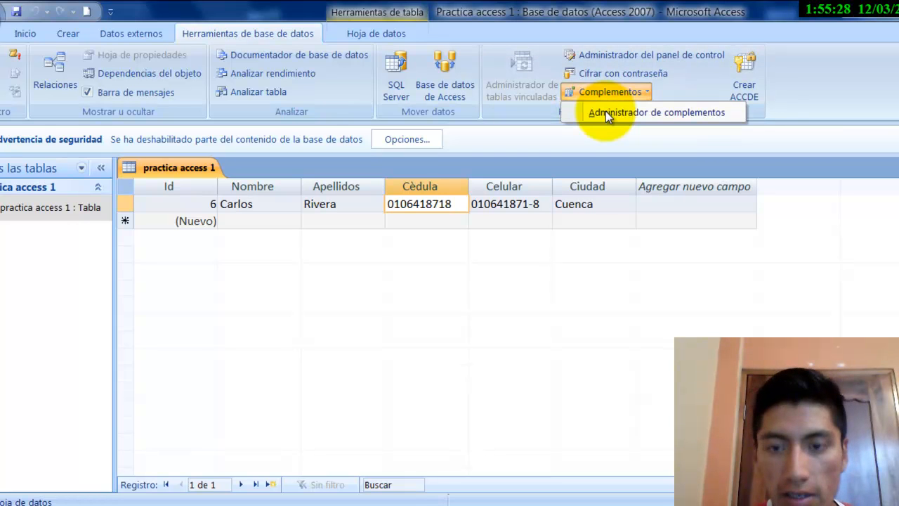
pyautogui.click(608, 114)
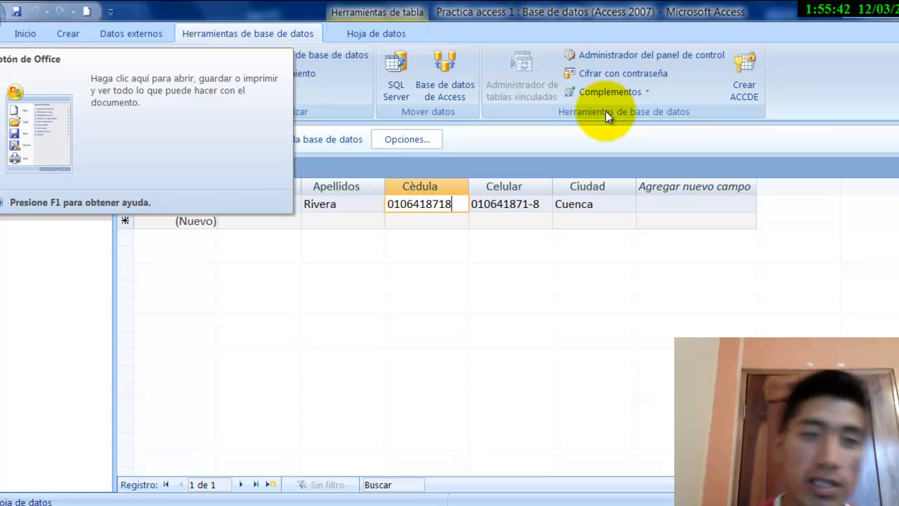
pyautogui.click(342, 221)
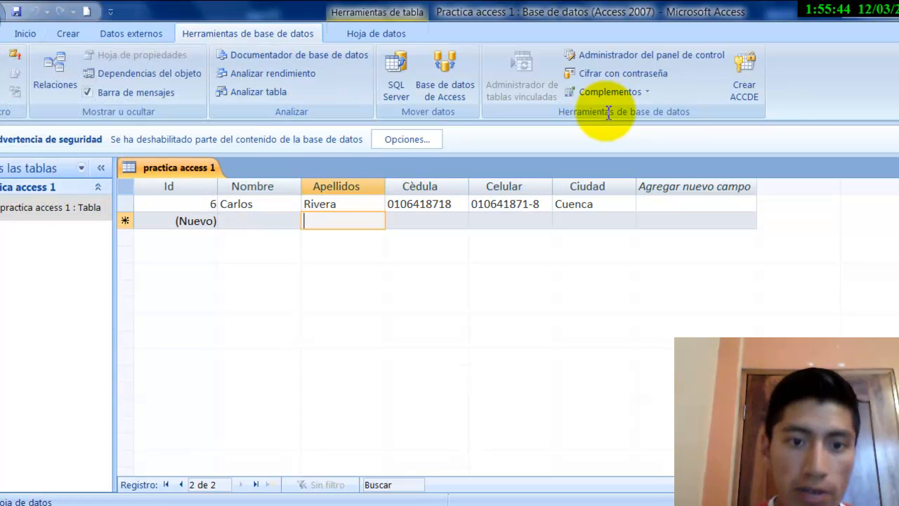
pyautogui.hotkey('shift', 'Tab')
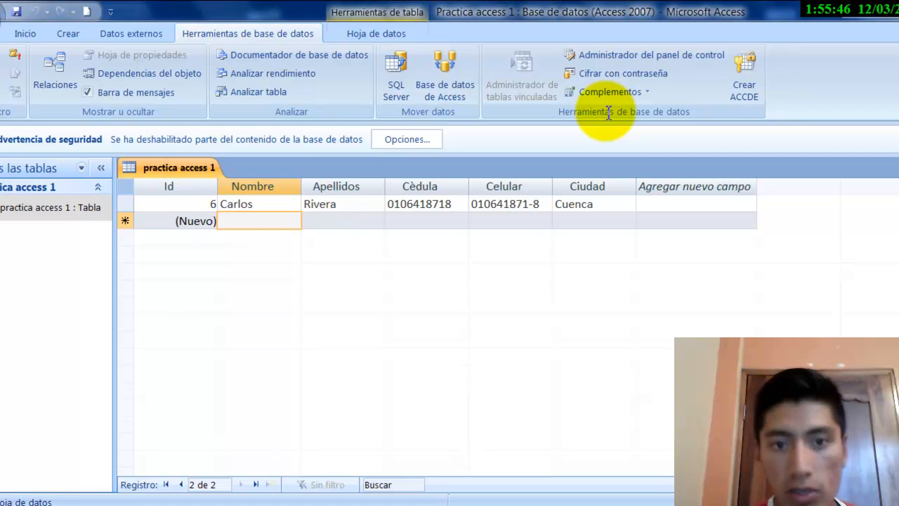
pyautogui.press('Tab')
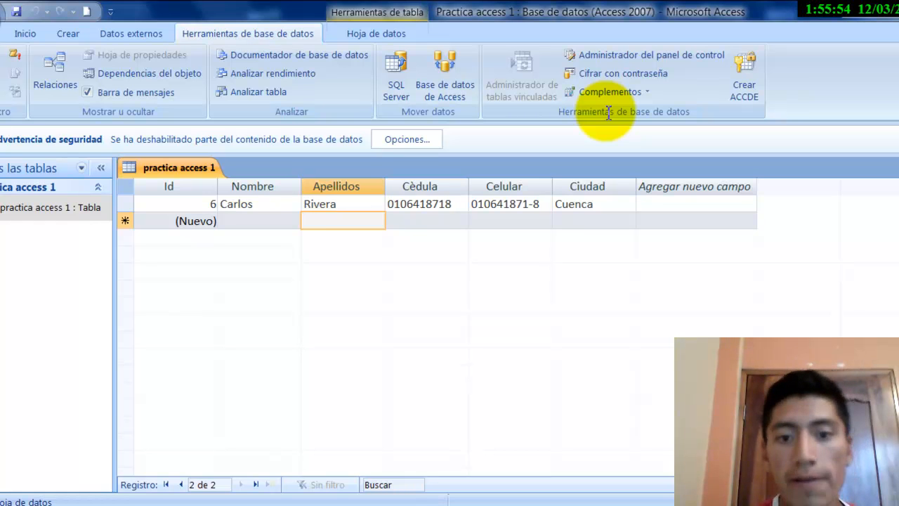
pyautogui.press('Tab')
pyautogui.press('Tab')
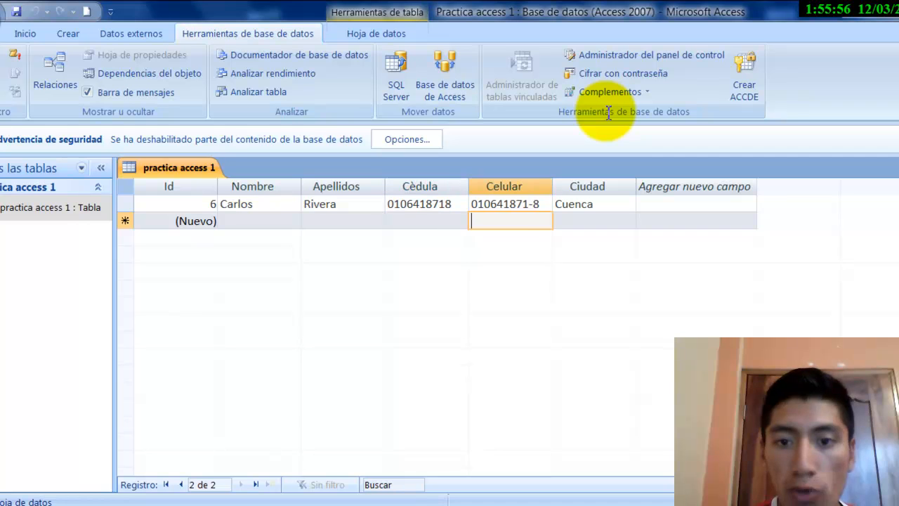
pyautogui.press('Tab')
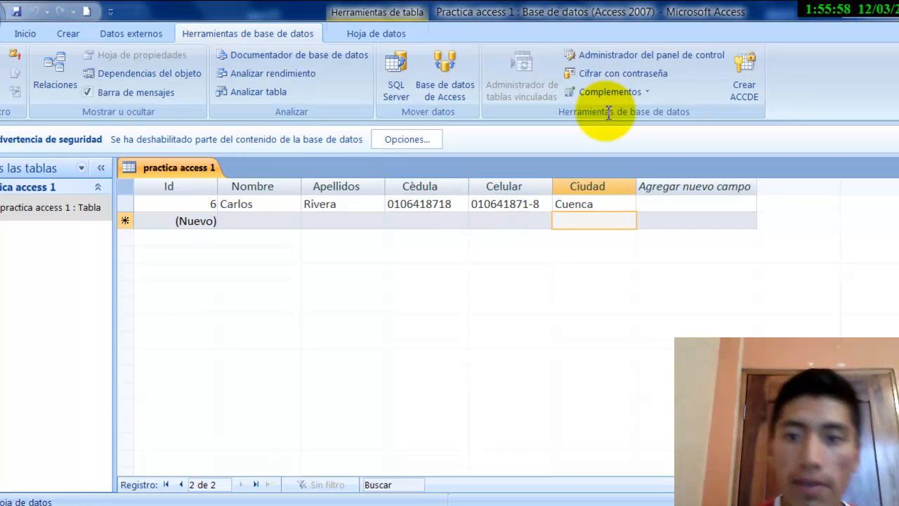
pyautogui.hotkey('shift', 'Tab')
pyautogui.hotkey('alt', 'Tab')
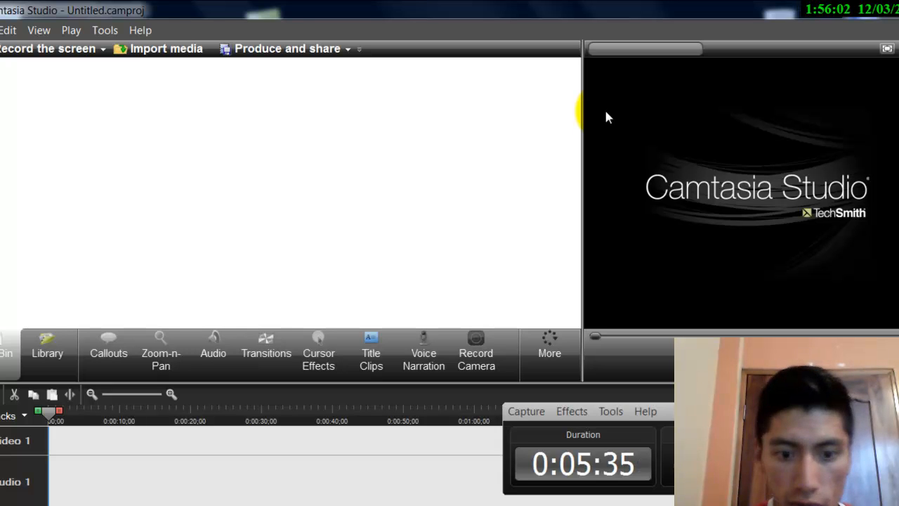
pyautogui.hotkey('alt', 'Tab')
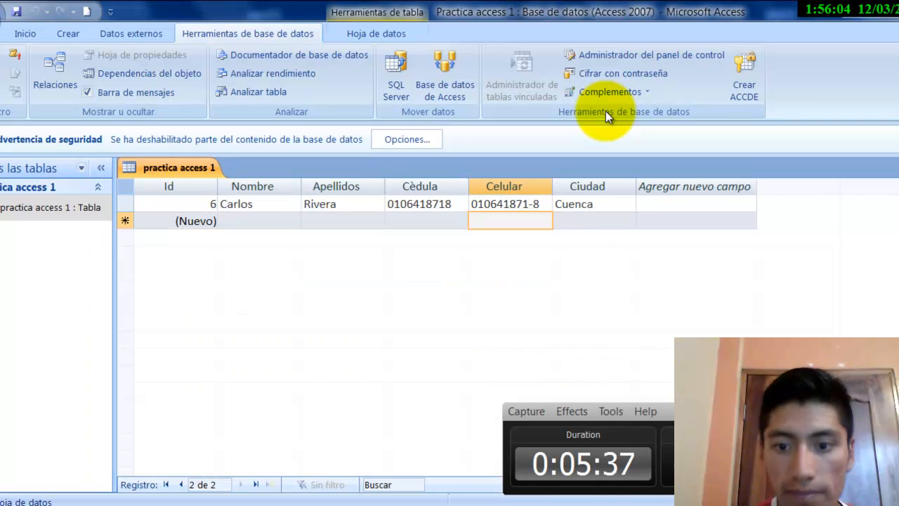